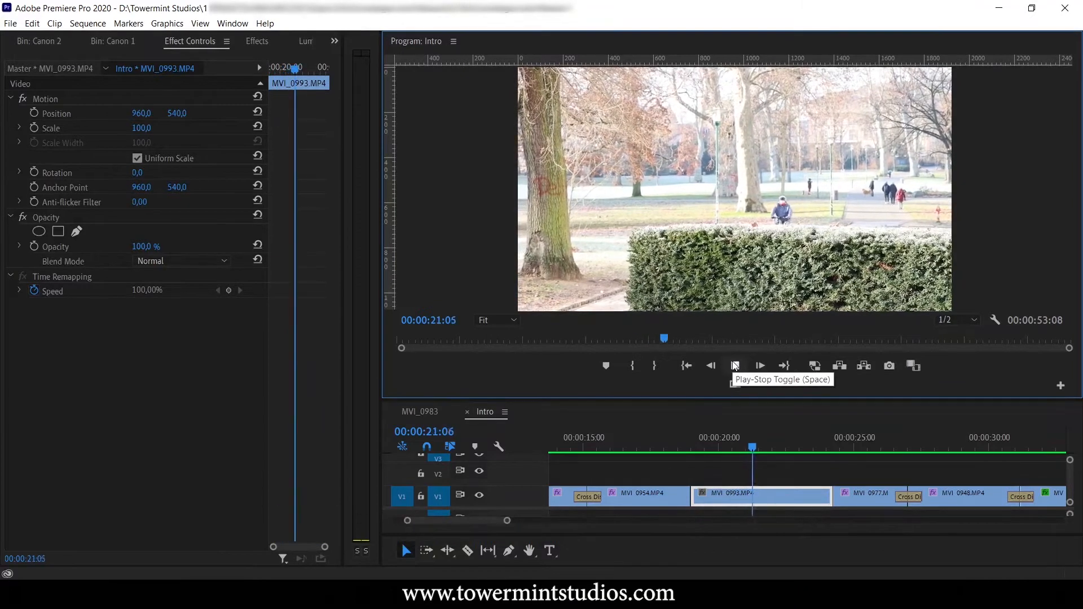
Find the Warp Stabilizer effect by searching for "warp" and apply it to the MVI_0993.MP4 clip.
click(735, 366)
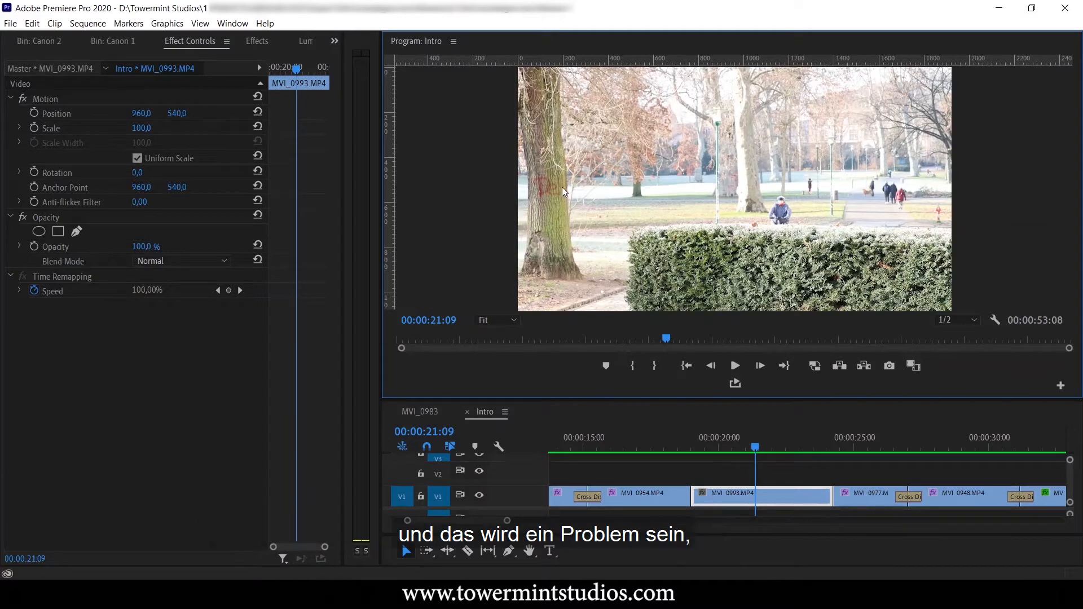
drag(729, 448, 713, 491)
click(257, 41)
click(99, 59)
text(warp)
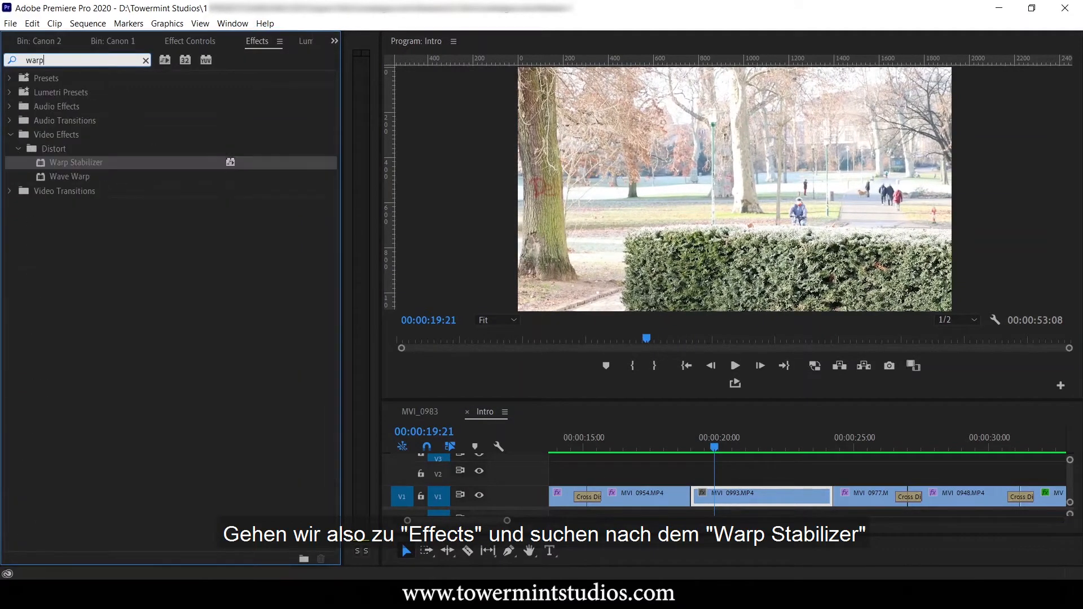
drag(85, 169, 48, 299)
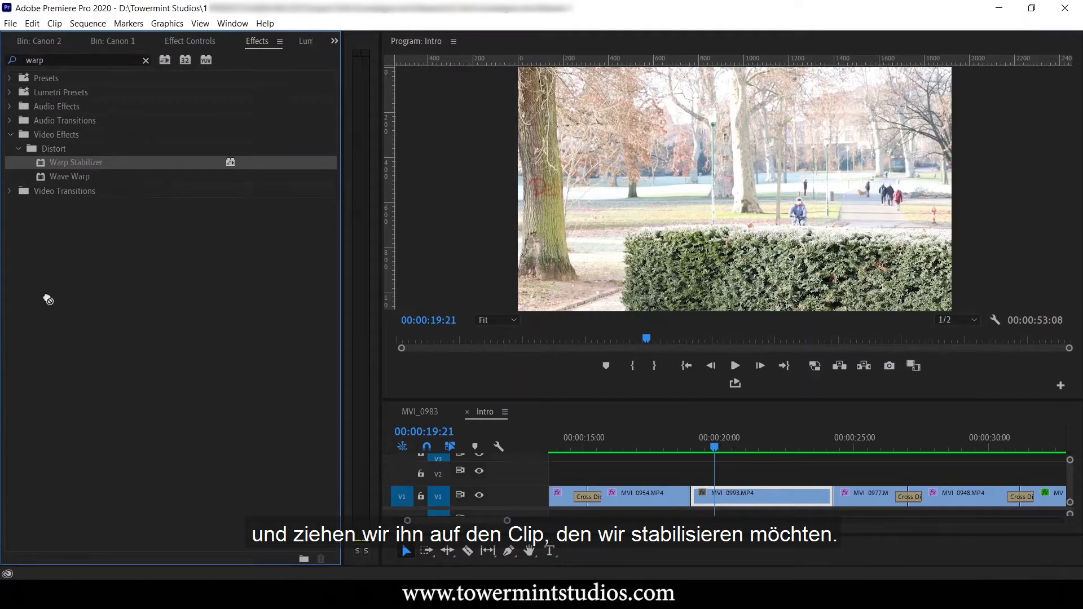
drag(788, 474, 756, 496)
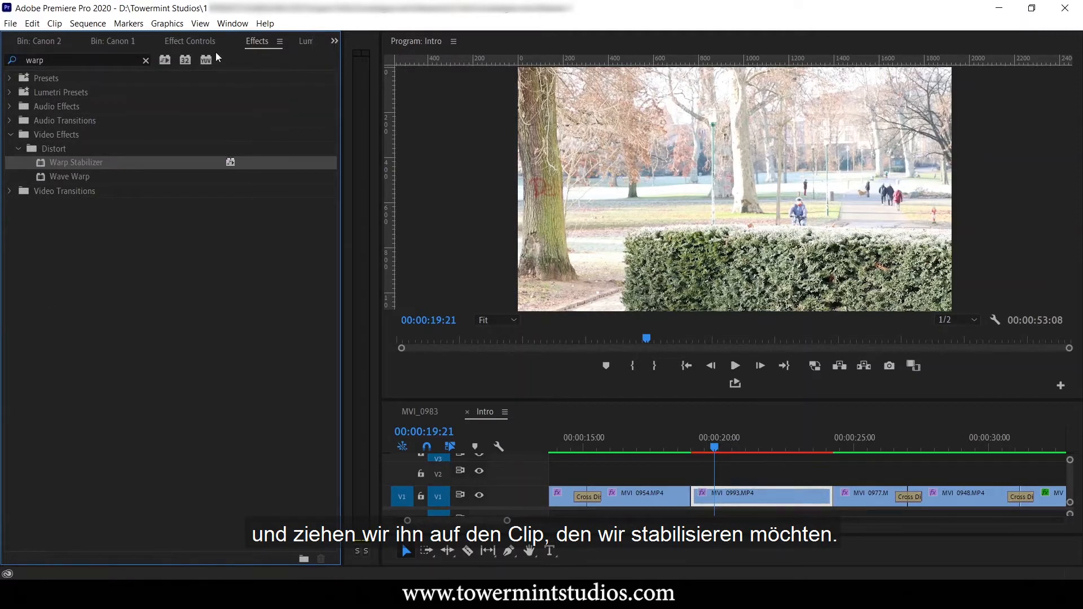
Set the Warp Stabilizer's stabilization result to No Motion.
click(192, 42)
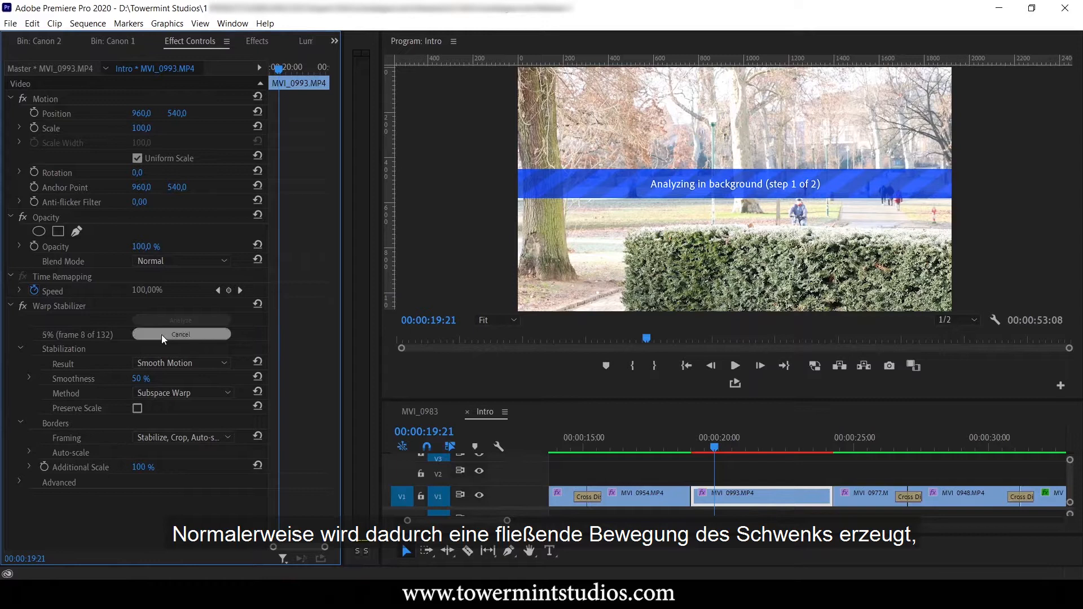
click(172, 364)
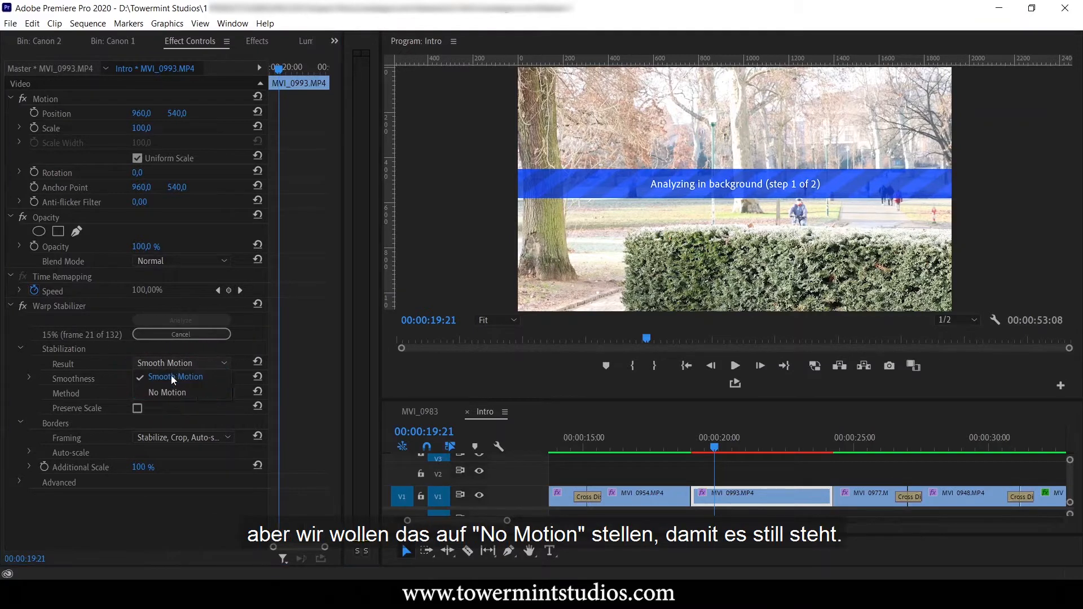
click(164, 391)
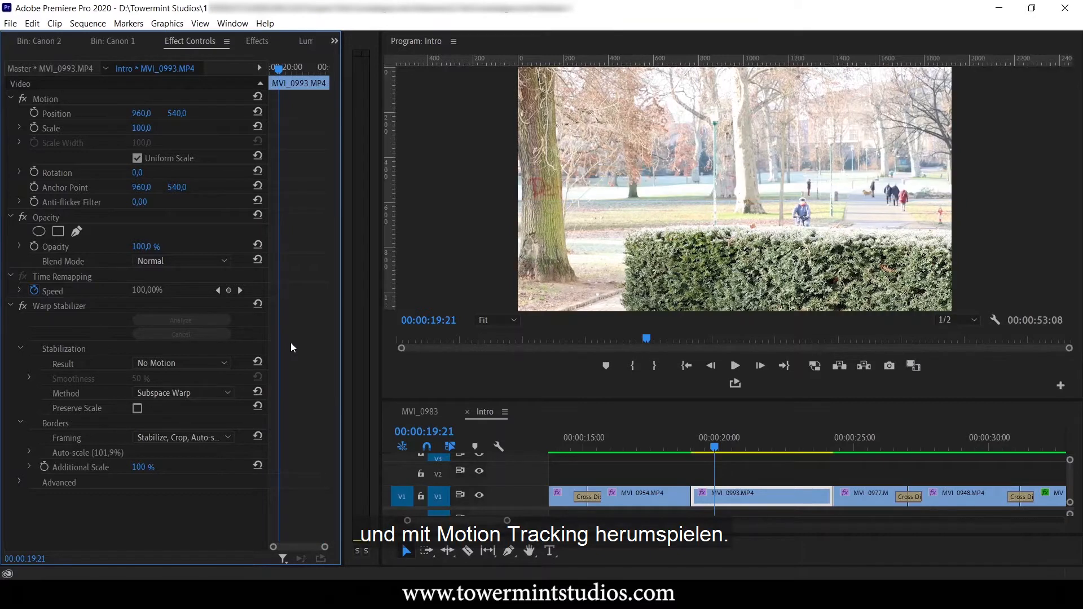
Play back the stabilized MVI_0993.MP4 clip from near its start to check for camera movement.
click(735, 366)
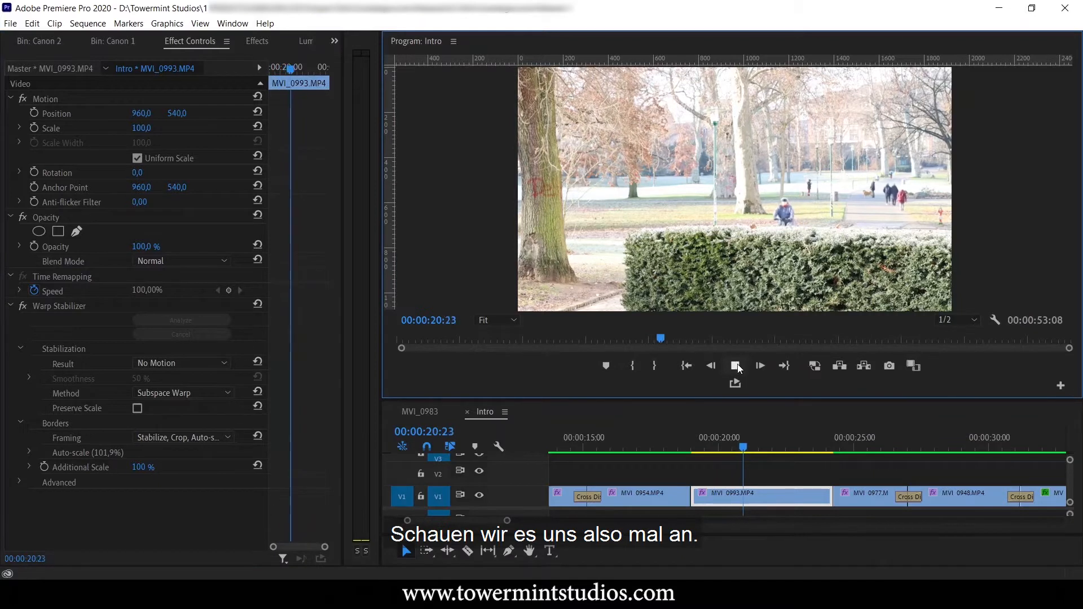
key(space)
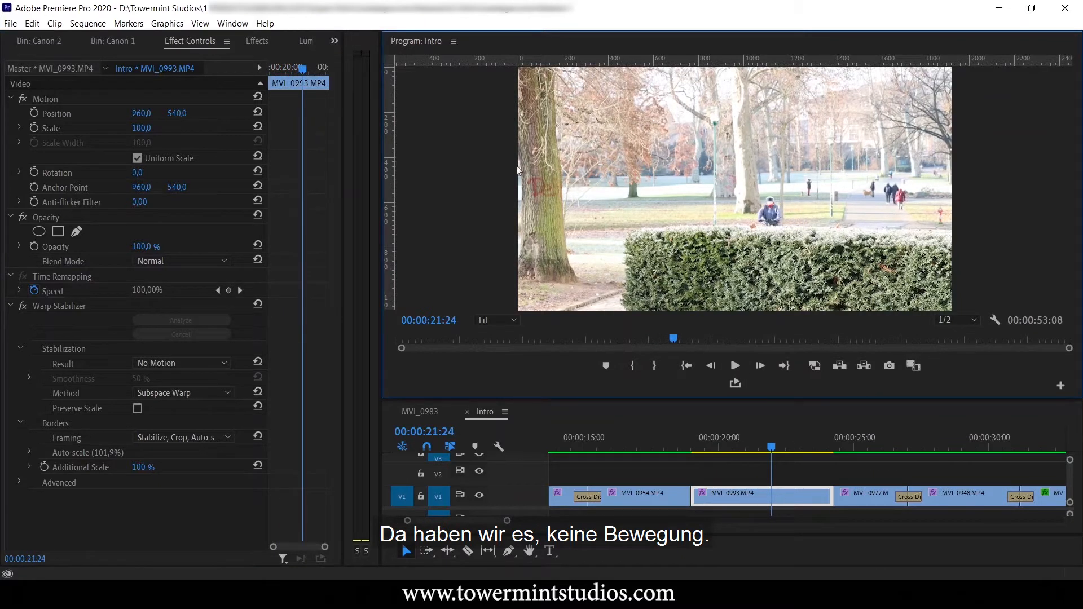
click(701, 452)
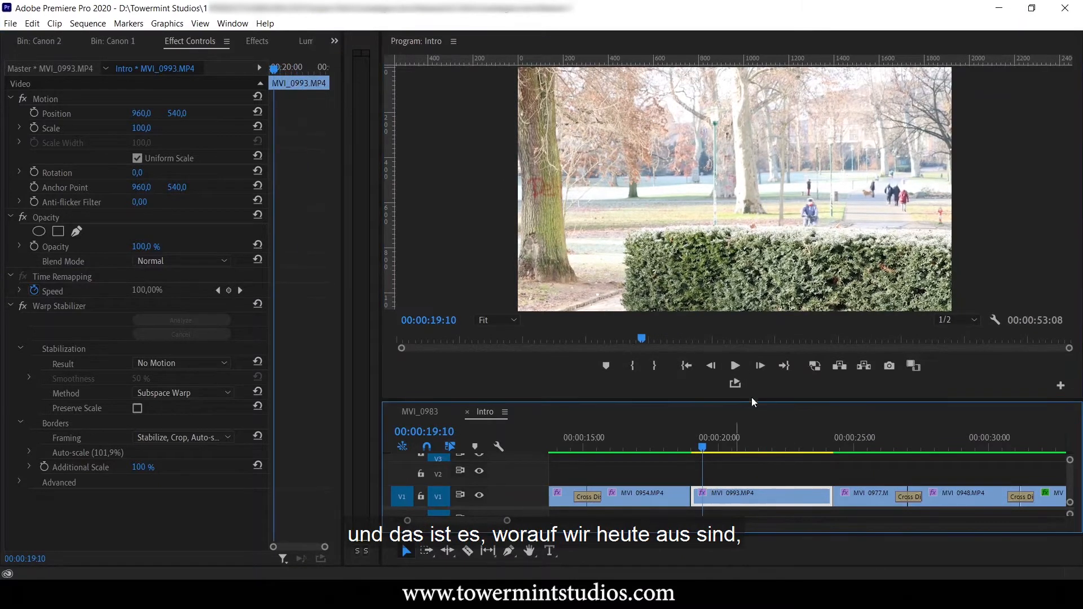
click(733, 366)
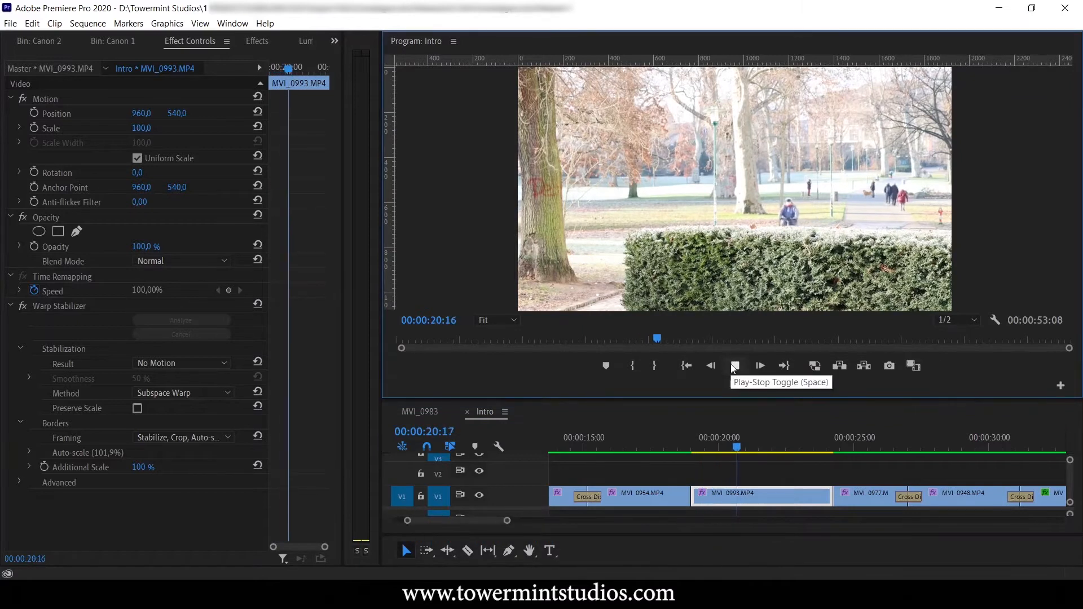
click(734, 367)
Export the frame at 00:00:19:02 near the clip's start as a JPEG named Tree Repair.
drag(762, 445, 692, 480)
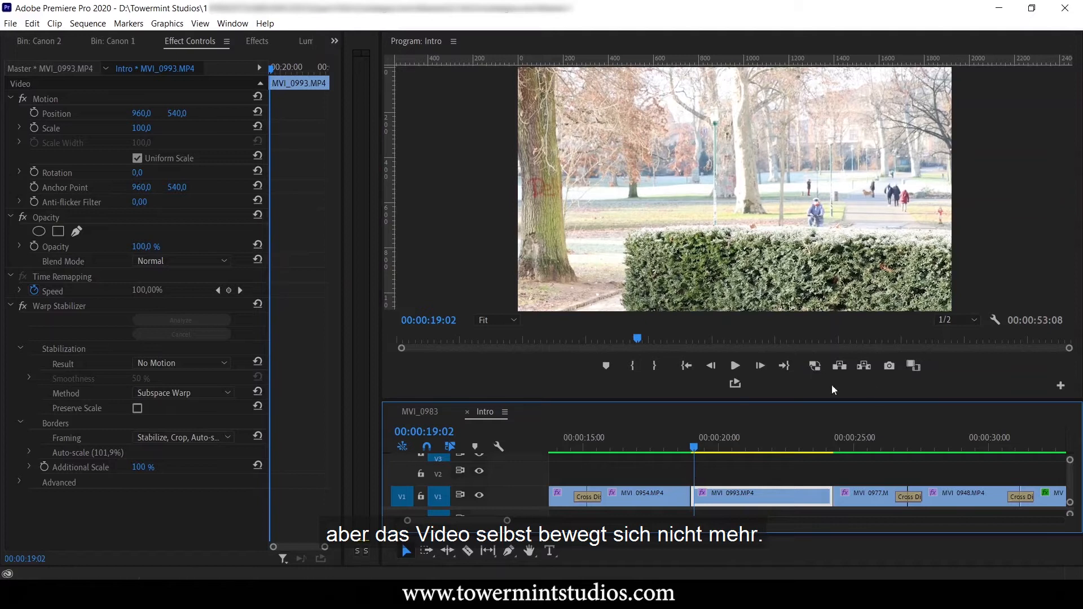
click(889, 366)
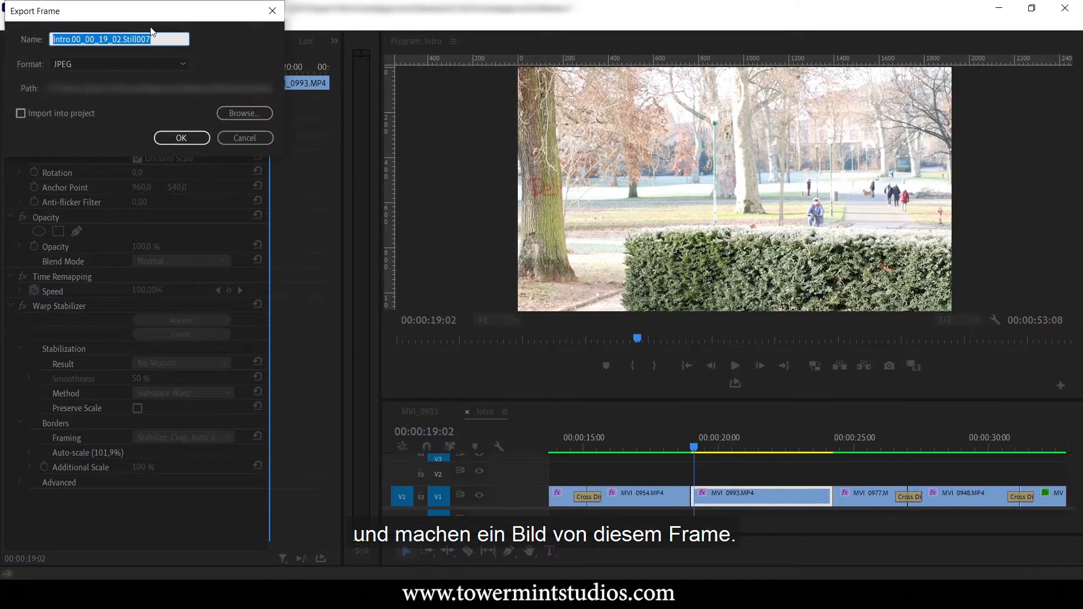
text(Tree Repair)
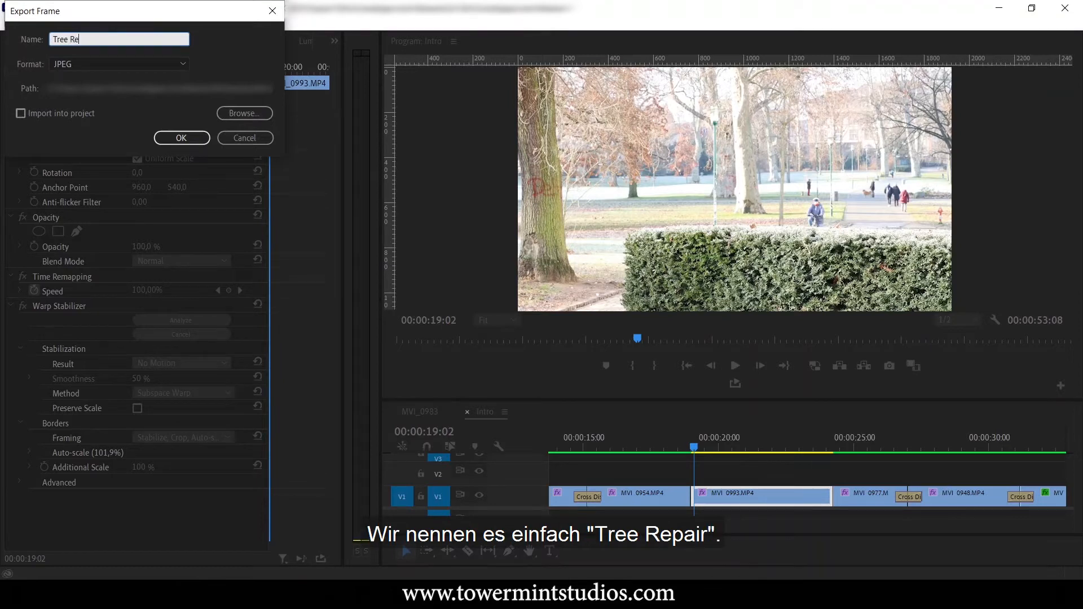
click(180, 139)
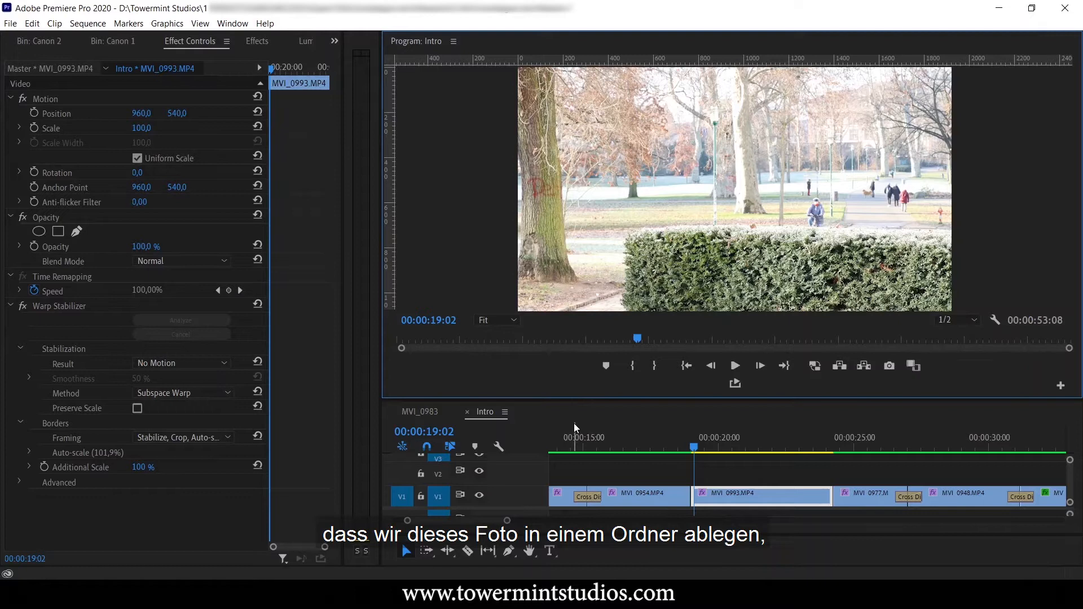
Import the exported Tree Repair image from its folder into the project.
click(335, 41)
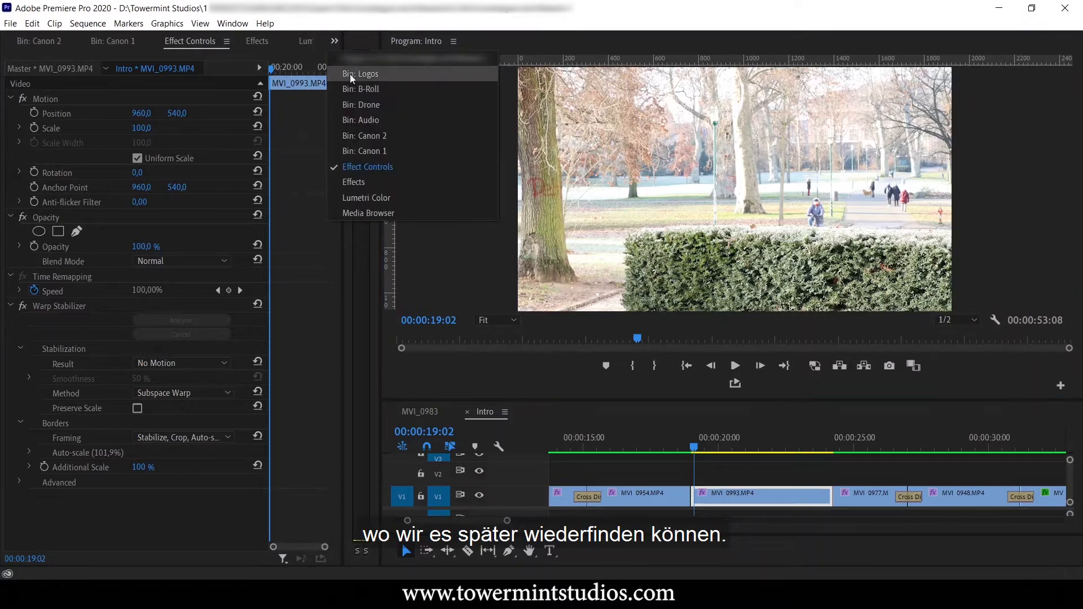
click(363, 212)
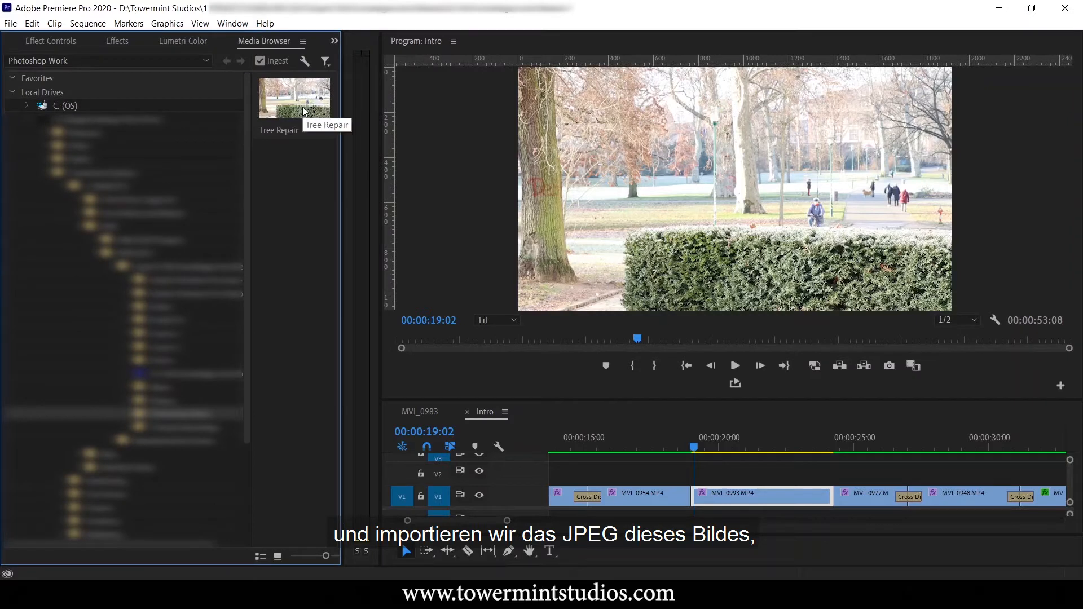
right_click(305, 111)
click(334, 128)
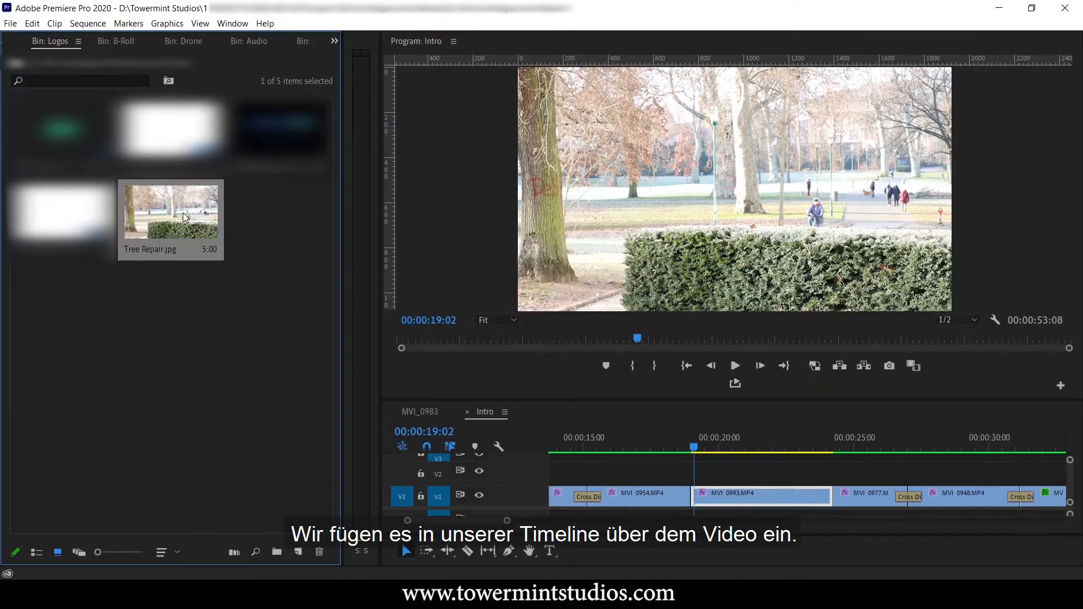
Place Tree Repair.jpg on track V2 above MVI_0993.MP4 and align its start and end with that clip.
drag(773, 543, 701, 474)
click(335, 40)
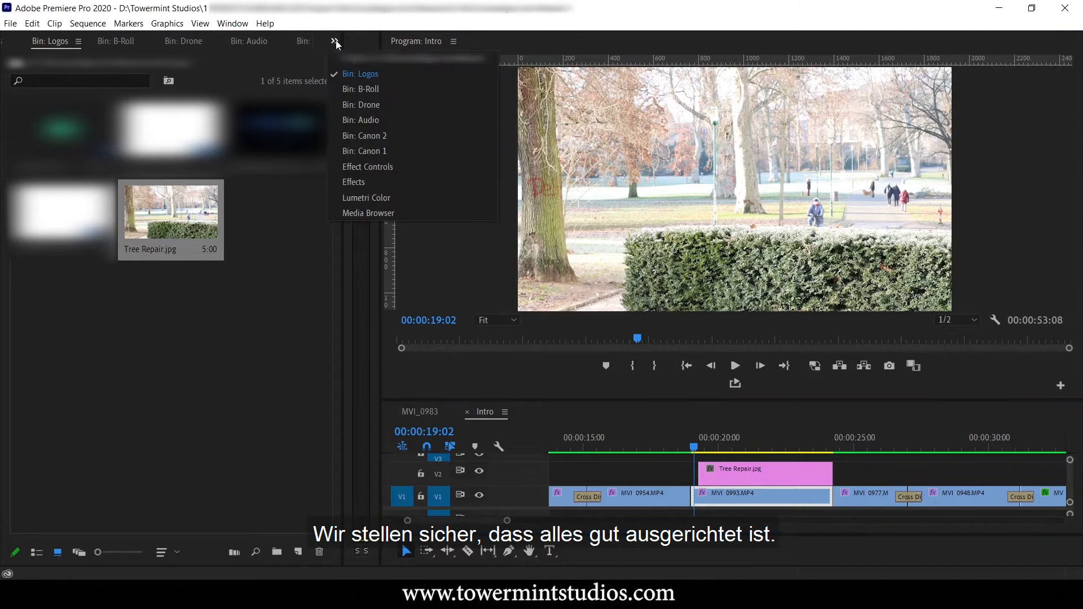
click(367, 169)
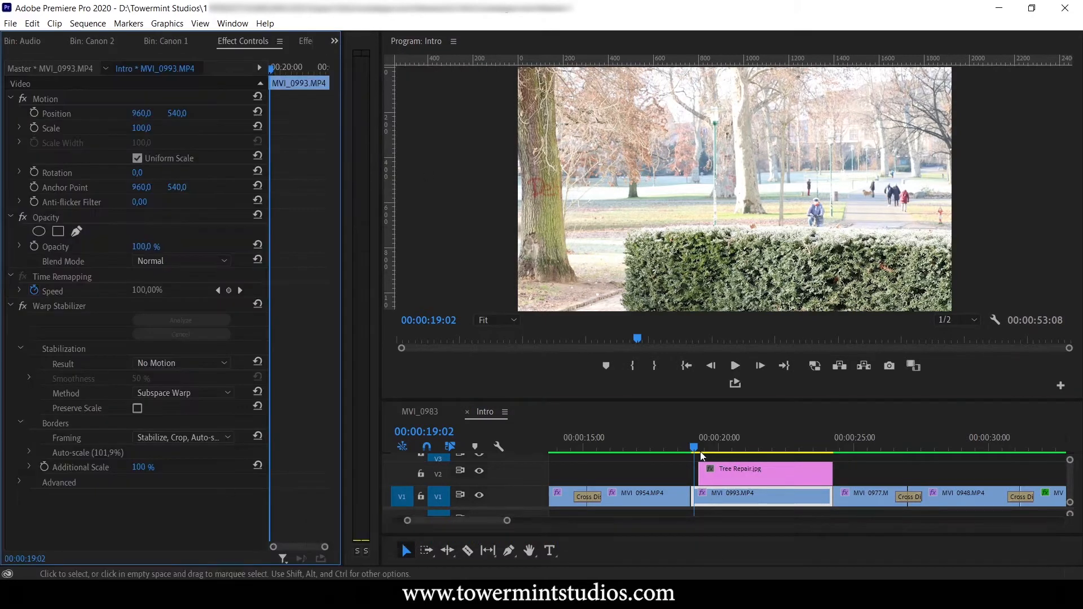
drag(733, 479, 718, 477)
drag(818, 473, 823, 473)
drag(686, 438, 692, 439)
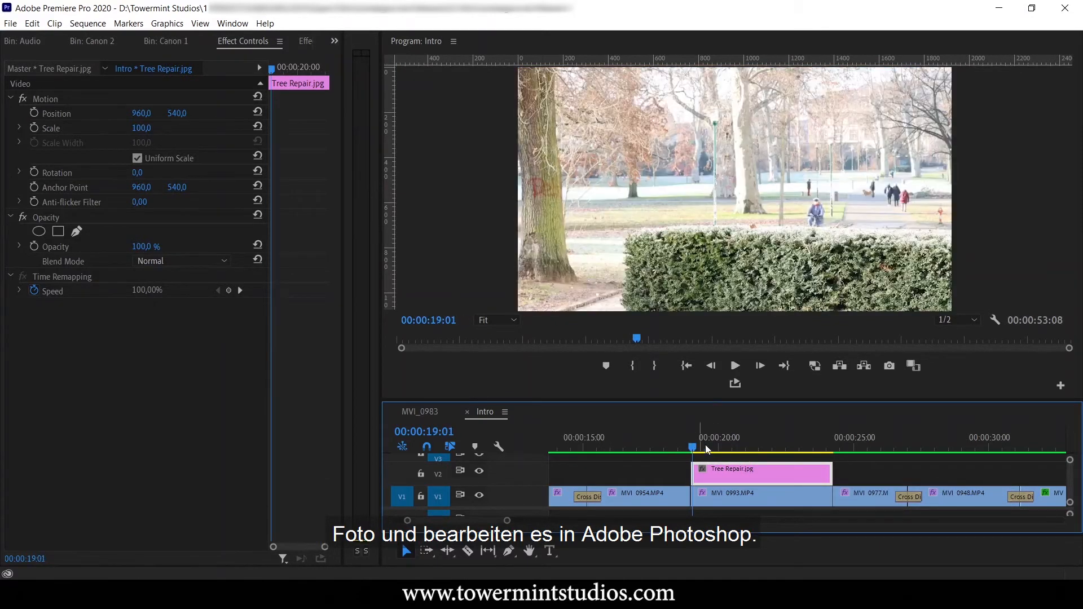
Open the Tree Repair.jpg timeline clip for editing in Adobe Photoshop.
right_click(742, 477)
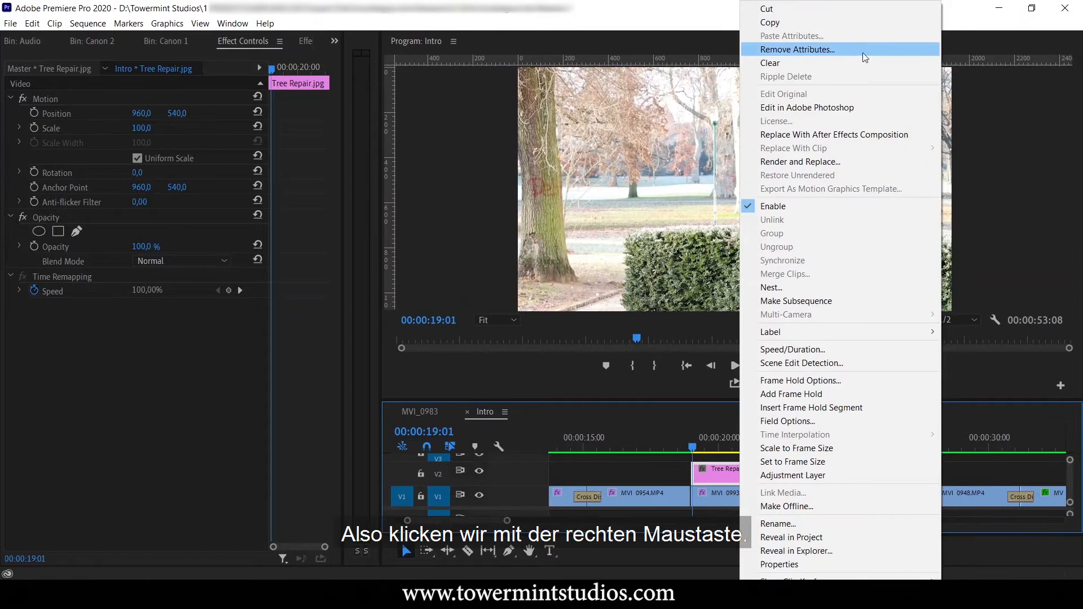
click(824, 108)
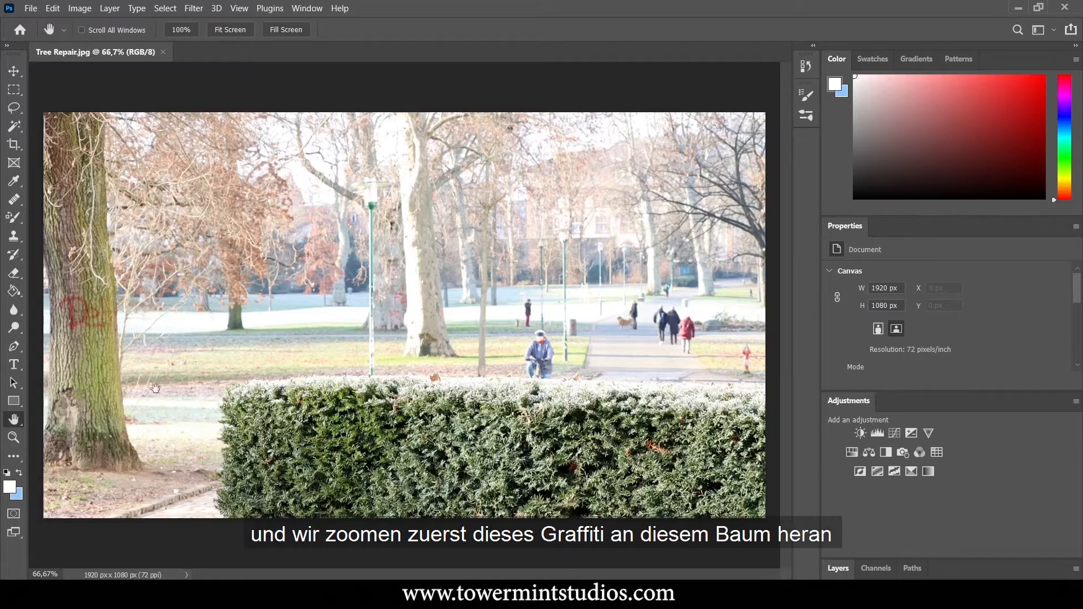
Paint out the thick vertical stroke of the red graffiti on the foreground tree with the Healing Brush, sampling clean bark.
key(ctrl+minus)
key(ctrl+minus)
key(ctrl+plus)
key(ctrl+plus)
key(ctrl+plus)
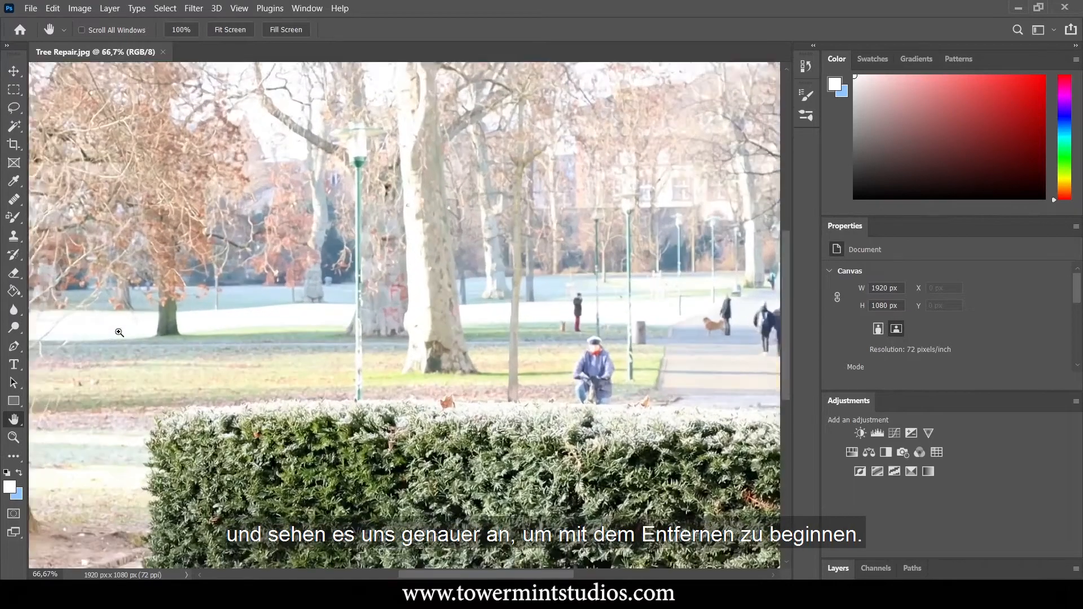
drag(120, 330, 260, 259)
key(ctrl+plus)
key(ctrl+plus)
drag(169, 271, 524, 305)
drag(170, 243, 326, 331)
key(ctrl+plus)
key(ctrl+plus)
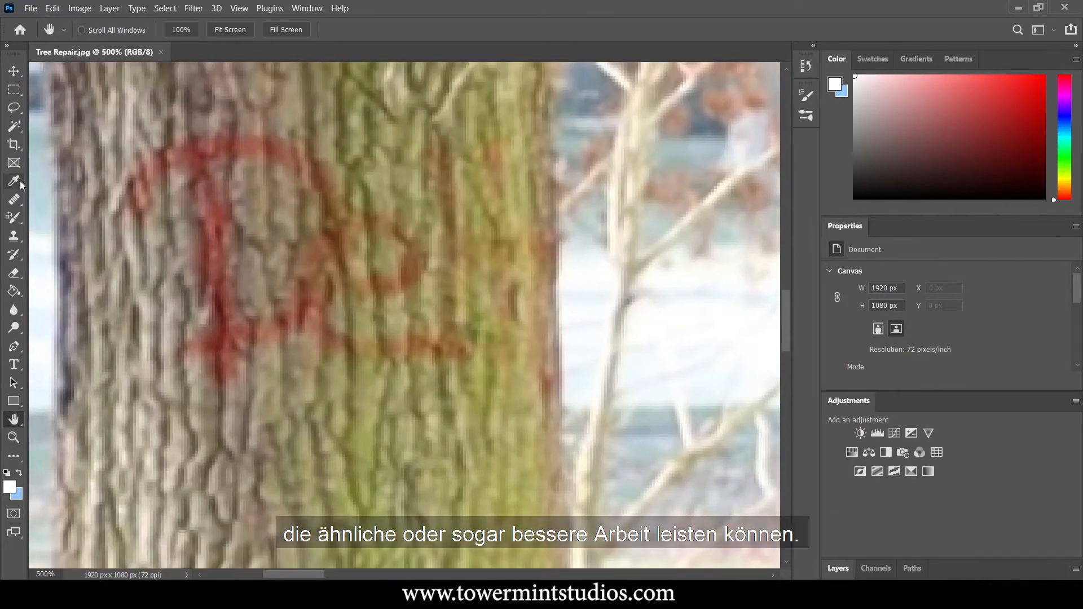
click(17, 209)
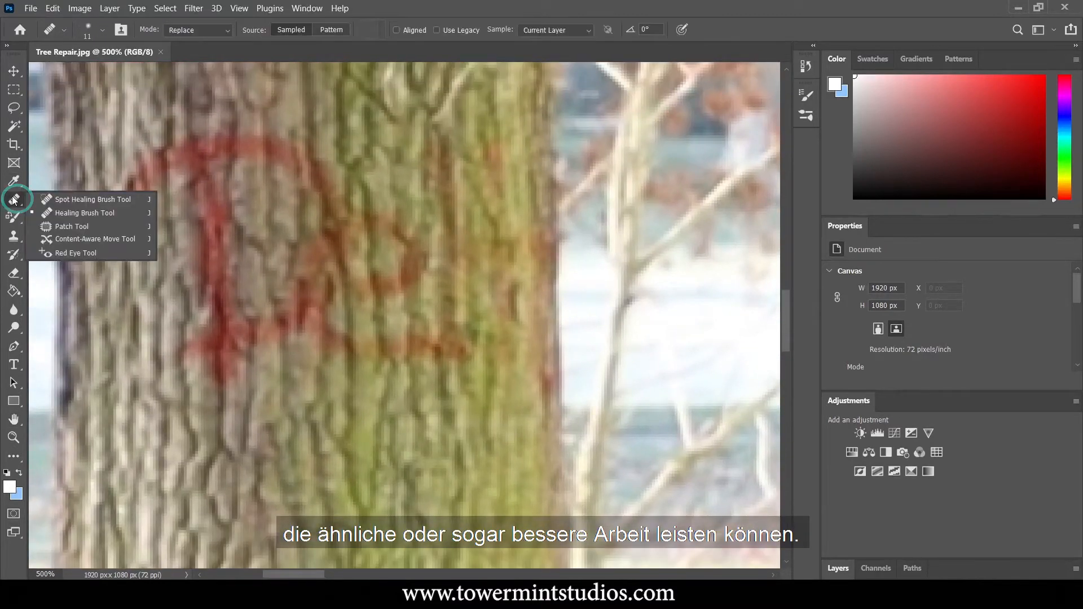
click(51, 212)
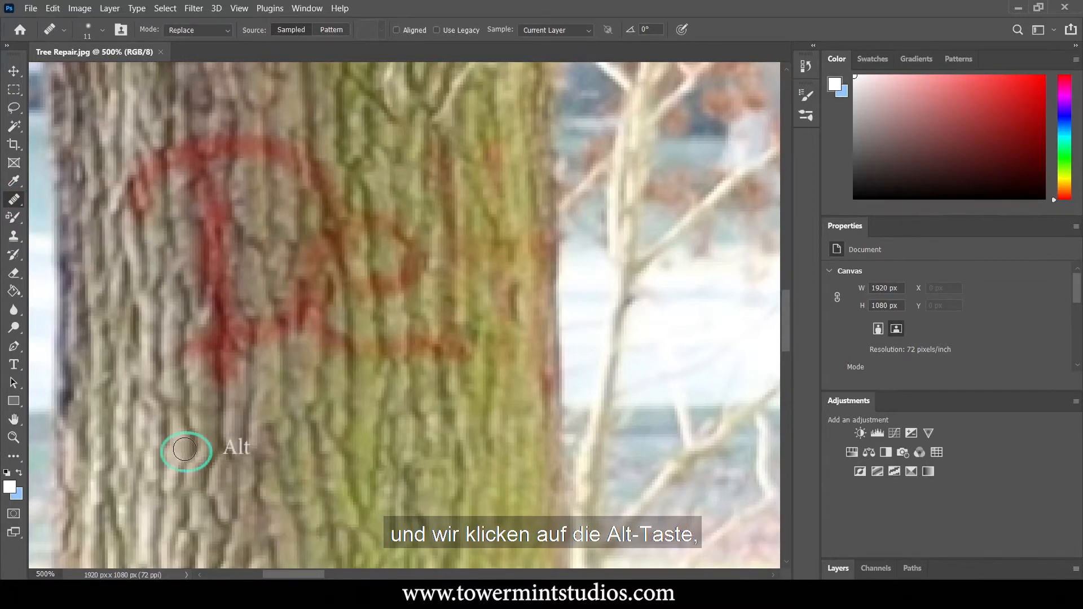
mouse_move(194, 397)
mouse_down()
mouse_move(200, 306)
mouse_move(190, 374)
mouse_move(183, 343)
mouse_move(223, 362)
mouse_move(207, 294)
mouse_up()
drag(220, 367, 232, 364)
drag(228, 324, 201, 225)
drag(196, 284, 196, 269)
drag(188, 218, 185, 150)
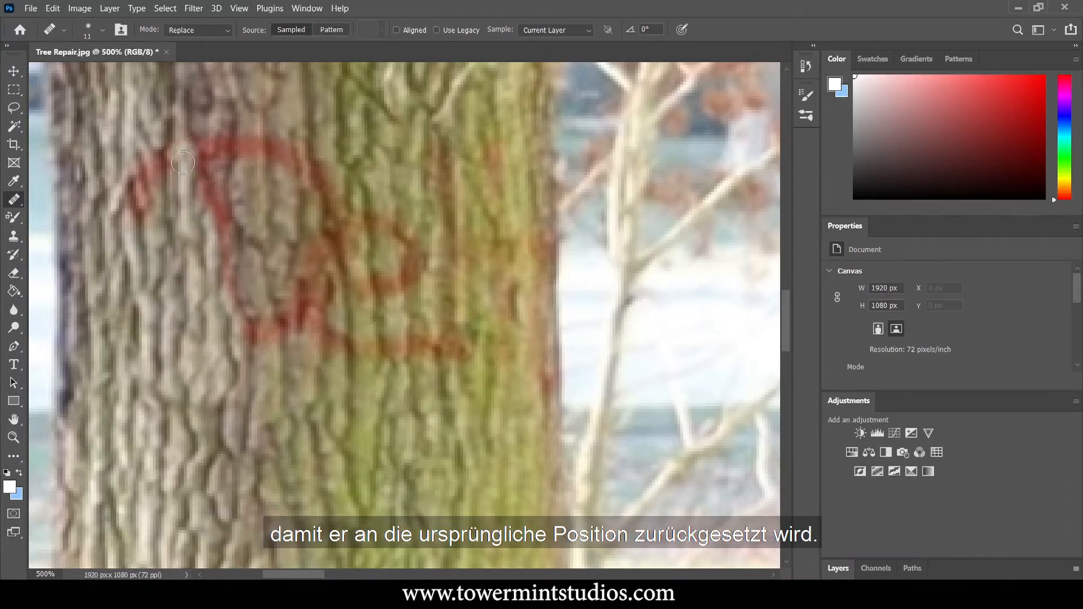
Sample new bark below and heal away the graffiti's outer curved stroke near the trunk's darker edge.
alt+click(139, 409)
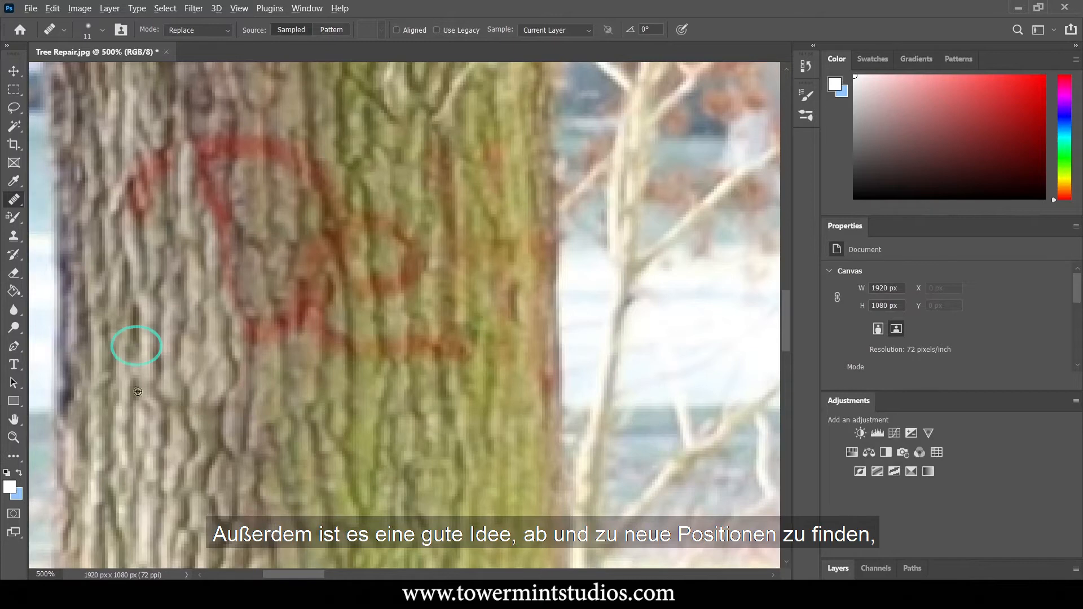
mouse_move(137, 331)
mouse_down()
mouse_move(131, 173)
mouse_move(150, 201)
mouse_move(142, 157)
mouse_up()
drag(164, 228, 165, 136)
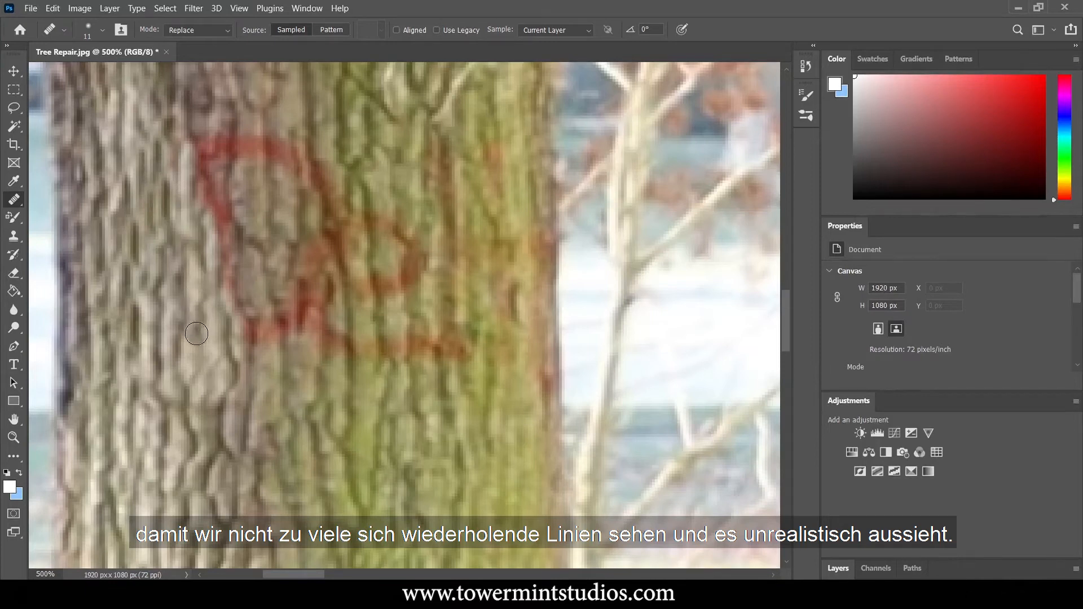
Heal away the remaining red graffiti letters across the middle and mossy side of the foreground trunk.
drag(189, 311, 199, 139)
drag(240, 339, 214, 139)
drag(259, 342, 222, 139)
drag(285, 356, 252, 130)
mouse_move(310, 397)
mouse_down()
mouse_move(290, 259)
mouse_move(319, 202)
mouse_up()
mouse_move(361, 378)
mouse_down()
mouse_move(374, 211)
mouse_move(459, 341)
mouse_move(390, 244)
mouse_up()
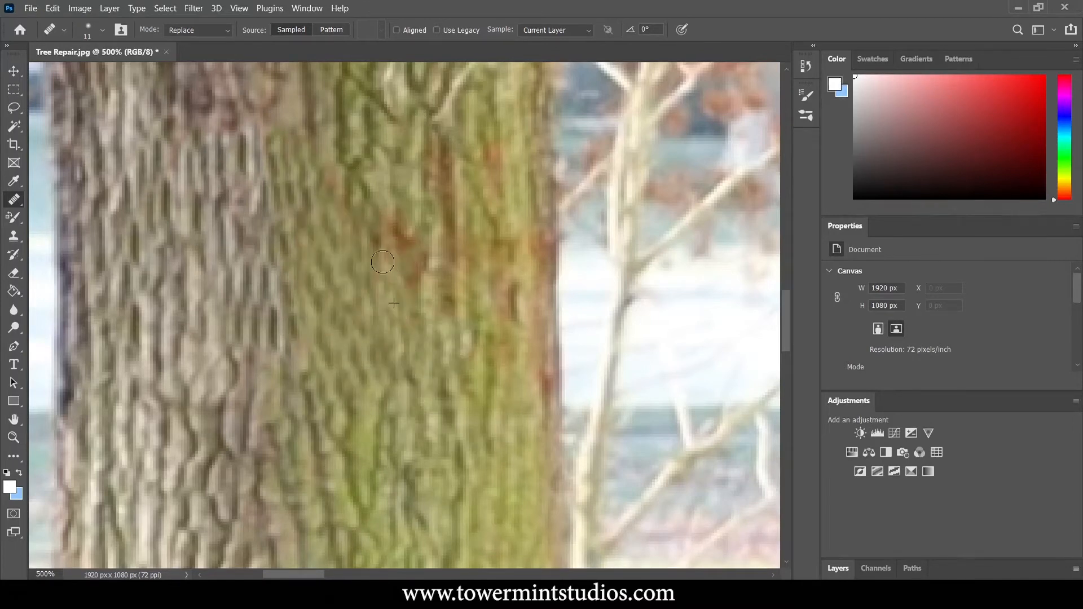
drag(417, 321, 355, 180)
drag(344, 395, 343, 271)
drag(460, 361, 462, 141)
drag(440, 294, 395, 180)
drag(502, 366, 497, 147)
mouse_move(541, 440)
mouse_down()
mouse_move(537, 288)
mouse_move(445, 242)
mouse_up()
Remove the red graffiti from the grey trunk in the background with the Healing Brush, using a smaller 6 px brush.
scroll(434, 277, down, 2)
key(space)
mouse_move(705, 282)
mouse_down()
mouse_move(515, 261)
mouse_move(426, 273)
mouse_move(422, 325)
mouse_up()
scroll(426, 272, up, 6)
mouse_move(280, 330)
mouse_down()
mouse_move(273, 213)
mouse_move(443, 109)
mouse_move(468, 324)
mouse_up()
alt+click(450, 377)
drag(502, 369, 516, 242)
drag(516, 243, 422, 272)
key(space)
drag(271, 519, 496, 283)
scroll(389, 299, down, 1)
alt+click(399, 303)
mouse_move(431, 217)
mouse_down()
mouse_move(547, 343)
mouse_move(596, 243)
mouse_up()
alt+right_click(596, 243)
key(ctrl+plus)
key(ctrl+plus)
key(ctrl+minus)
key(ctrl+minus)
key(space)
mouse_move(696, 195)
mouse_down()
mouse_move(474, 266)
mouse_move(524, 169)
mouse_up()
alt+click(447, 276)
drag(517, 126, 528, 312)
alt+click(459, 182)
drag(432, 74, 504, 80)
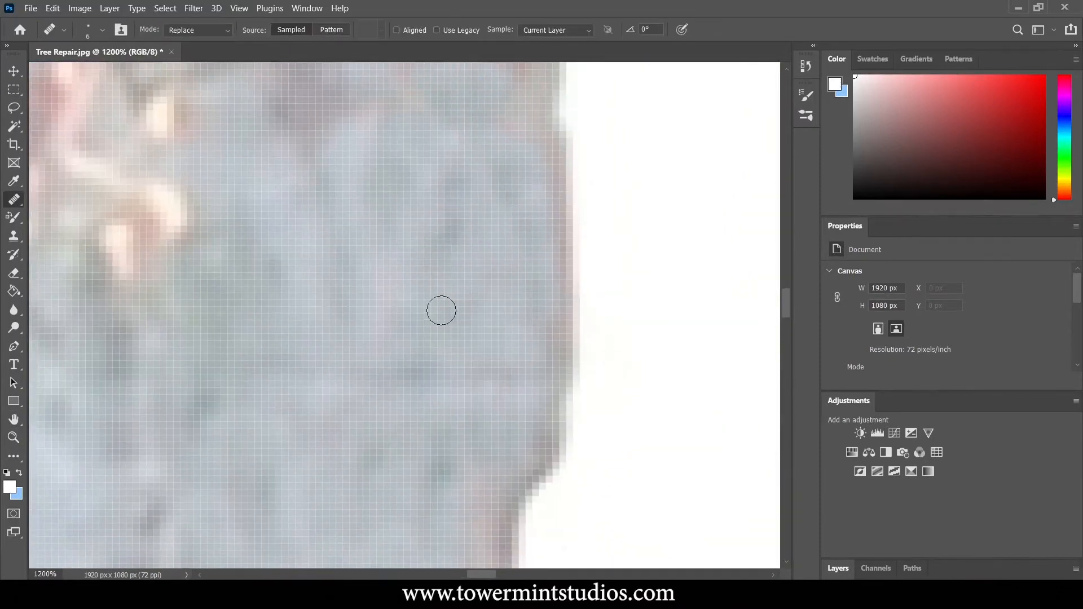
Retouch the leftover reddish marks on the grey background trunk and the neighbouring pale trunk with the Healing Brush.
key(space)
drag(453, 152, 482, 367)
alt+click(433, 347)
mouse_move(483, 233)
mouse_down()
mouse_move(485, 272)
mouse_move(536, 277)
mouse_up()
alt+click(392, 354)
drag(361, 333, 295, 307)
scroll(295, 307, down, 5)
scroll(592, 418, up, 5)
key(space)
mouse_move(627, 421)
mouse_down()
mouse_move(544, 355)
mouse_move(536, 402)
mouse_up()
mouse_move(363, 356)
mouse_down()
mouse_move(445, 412)
mouse_move(361, 389)
mouse_up()
alt+click(419, 414)
drag(499, 302, 533, 255)
mouse_move(558, 401)
mouse_down()
mouse_move(544, 344)
mouse_move(556, 361)
mouse_up()
drag(549, 344, 543, 287)
scroll(543, 288, down, 4)
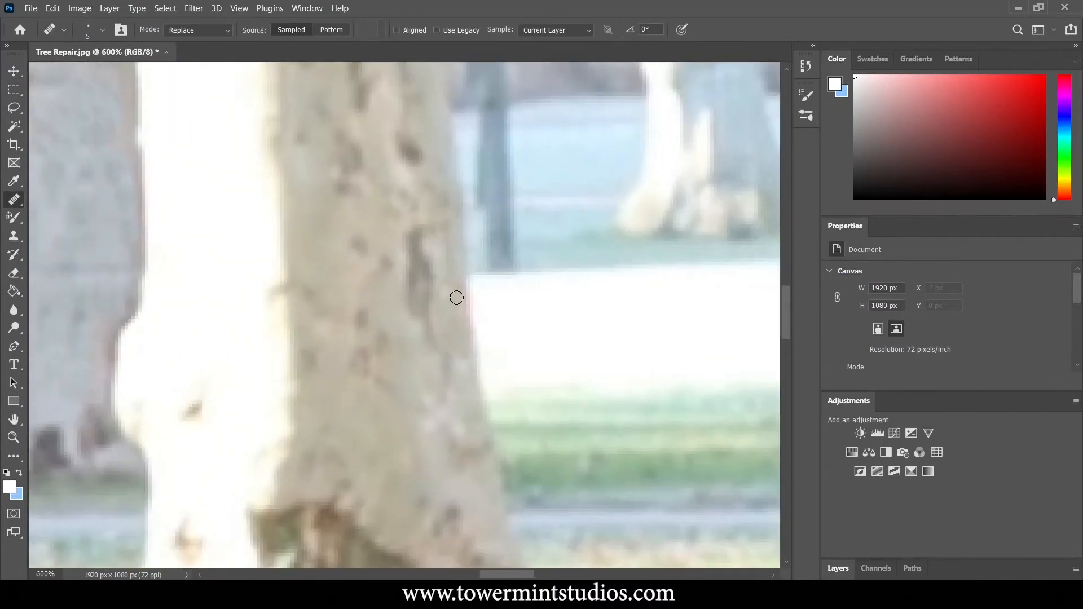
scroll(447, 289, down, 7)
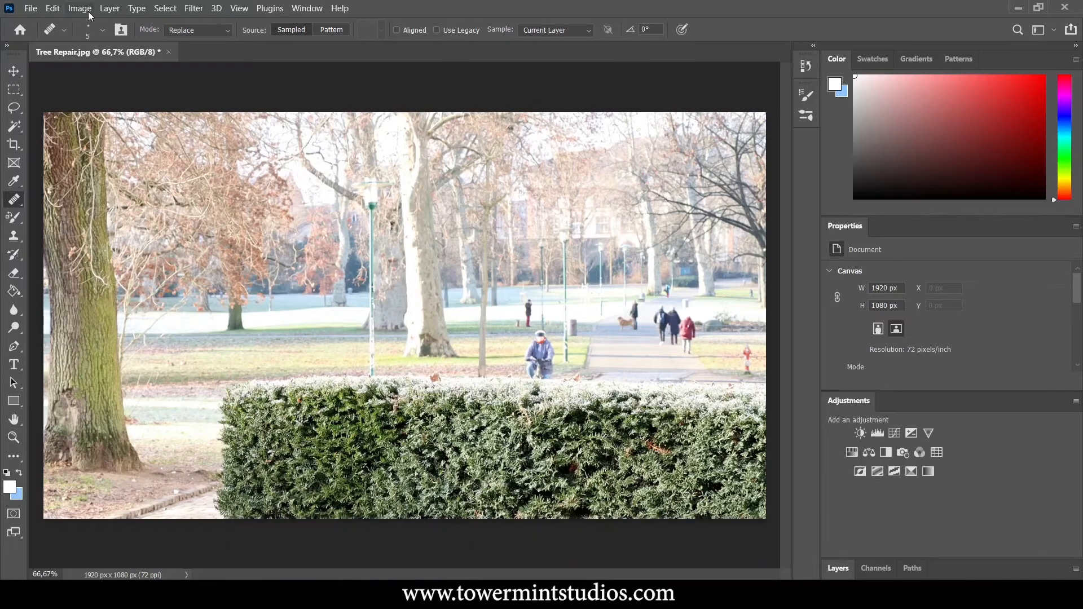
Export the retouched image as a JPG at 100% quality and 1920 x 1080 px, replacing the existing Tree Repair file.
click(38, 7)
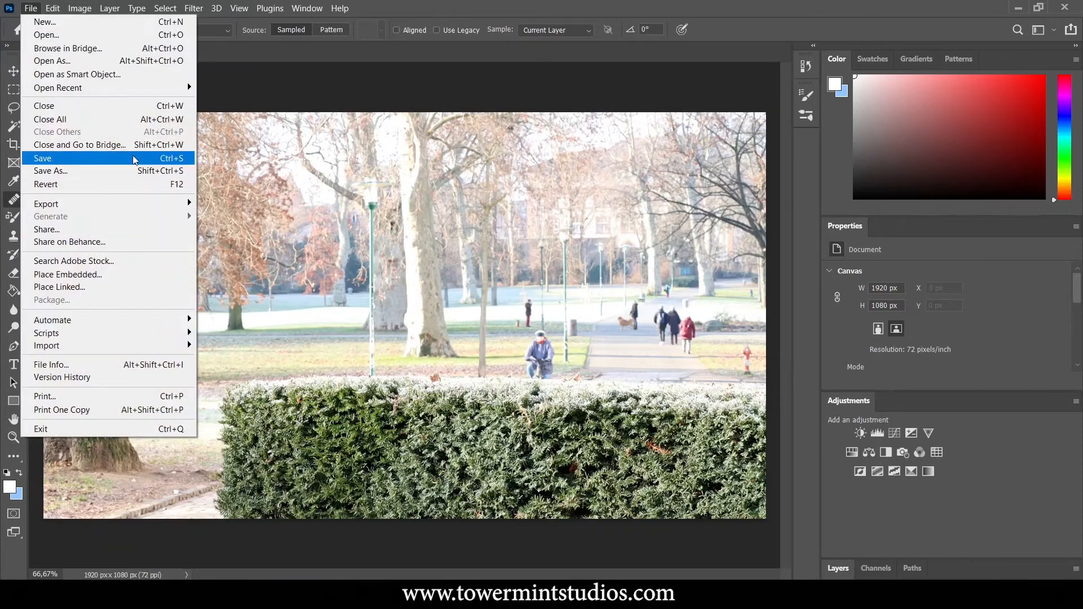
mouse_move(156, 209)
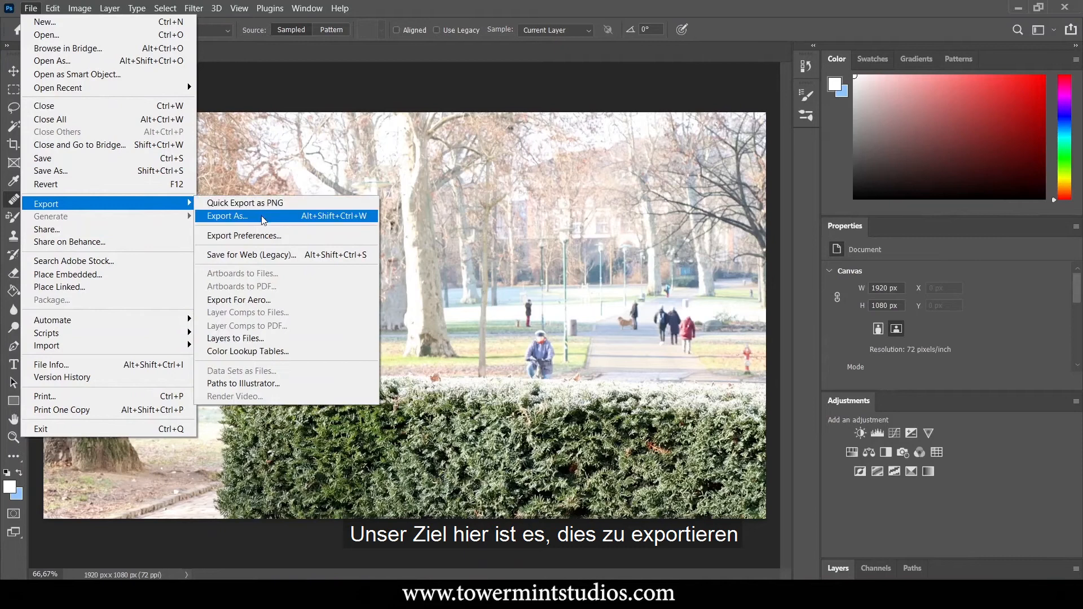
click(226, 215)
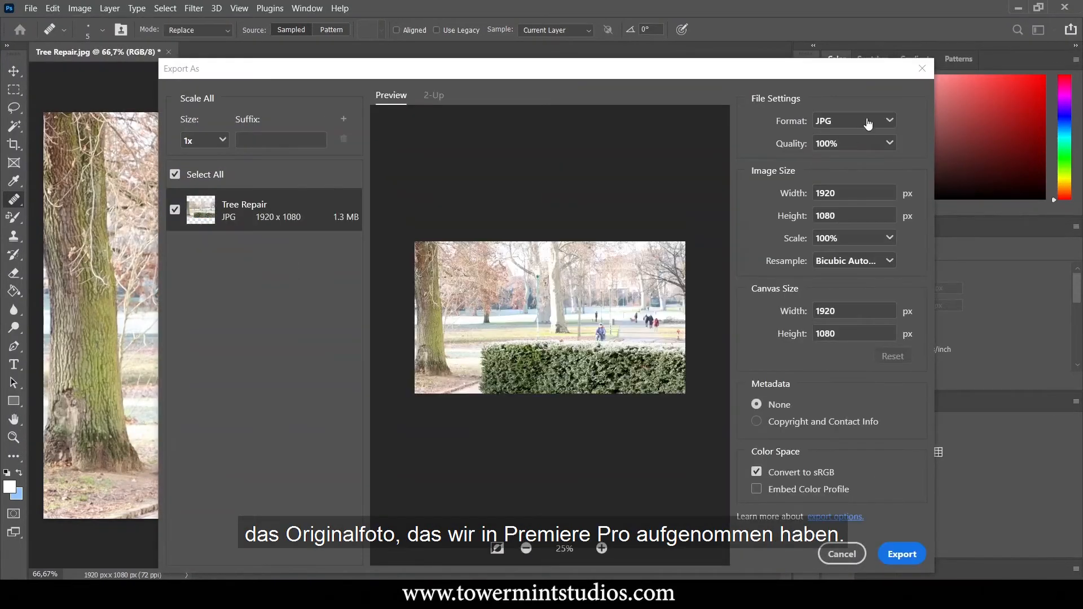
click(903, 558)
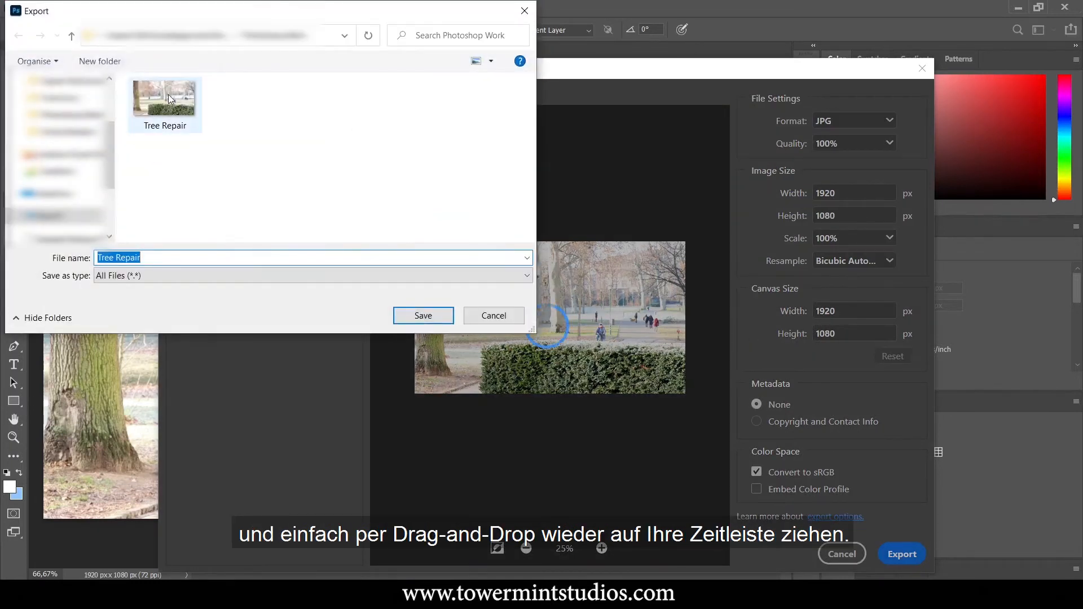
click(168, 94)
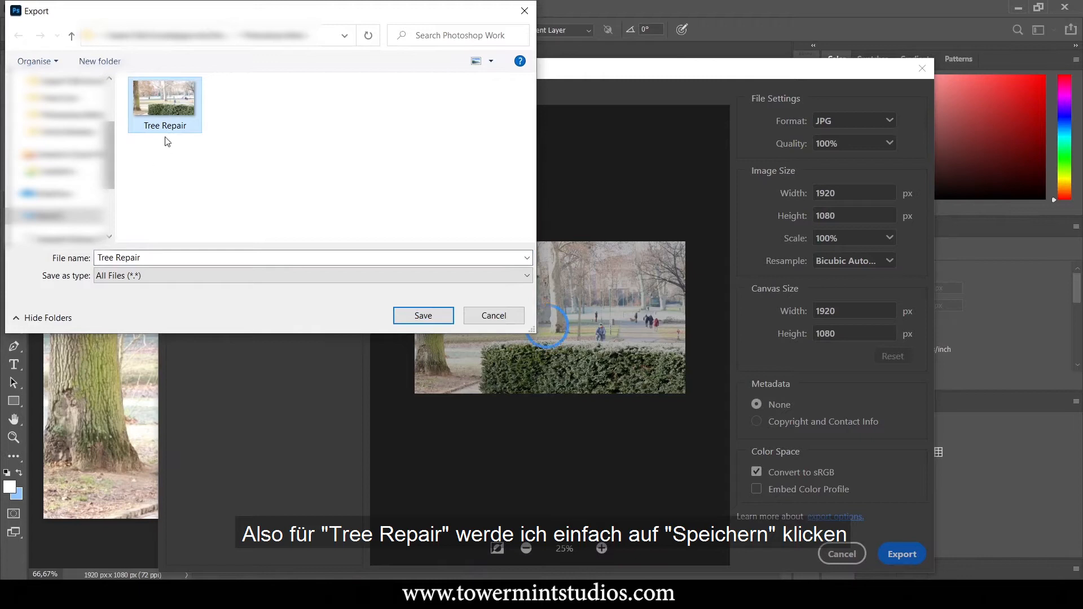
click(437, 316)
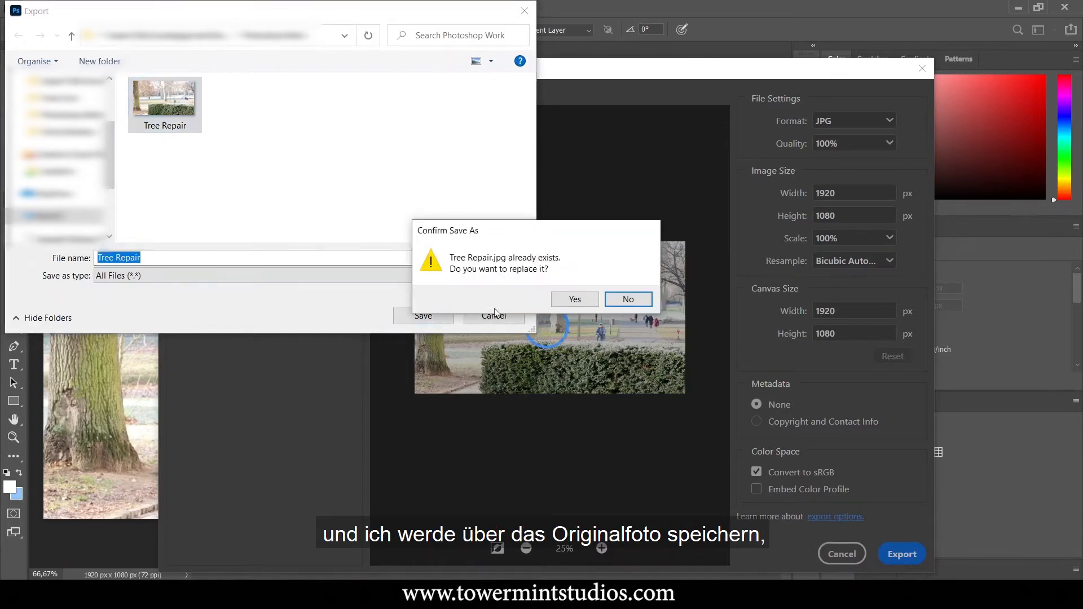
click(575, 299)
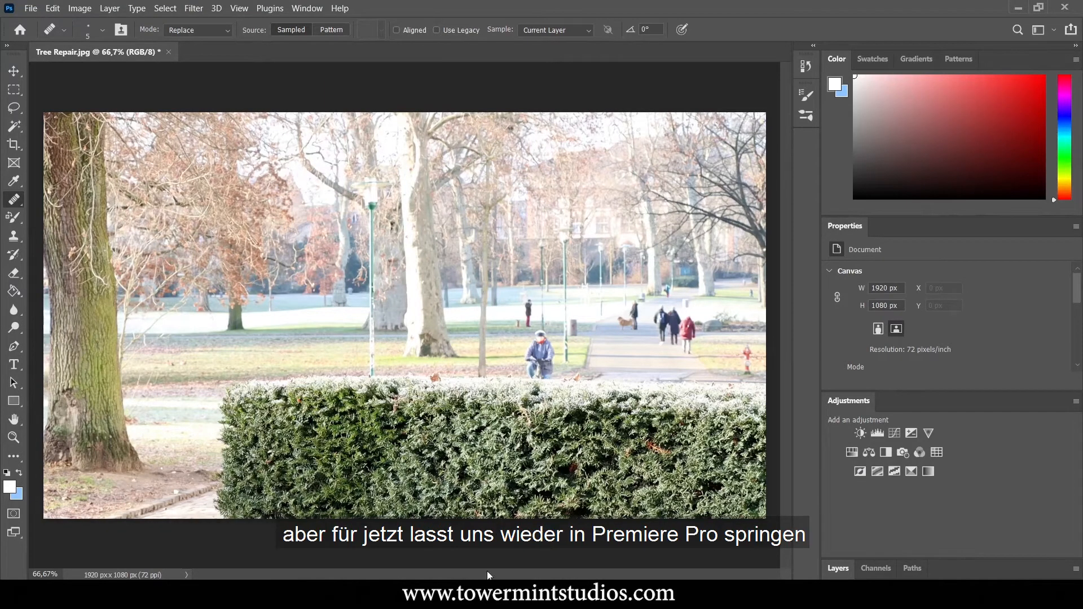
Switch to Premiere Pro and draw a four-point opacity mask on Tree Repair.jpg around the repaired area of the foreground trunk.
mouse_move(435, 596)
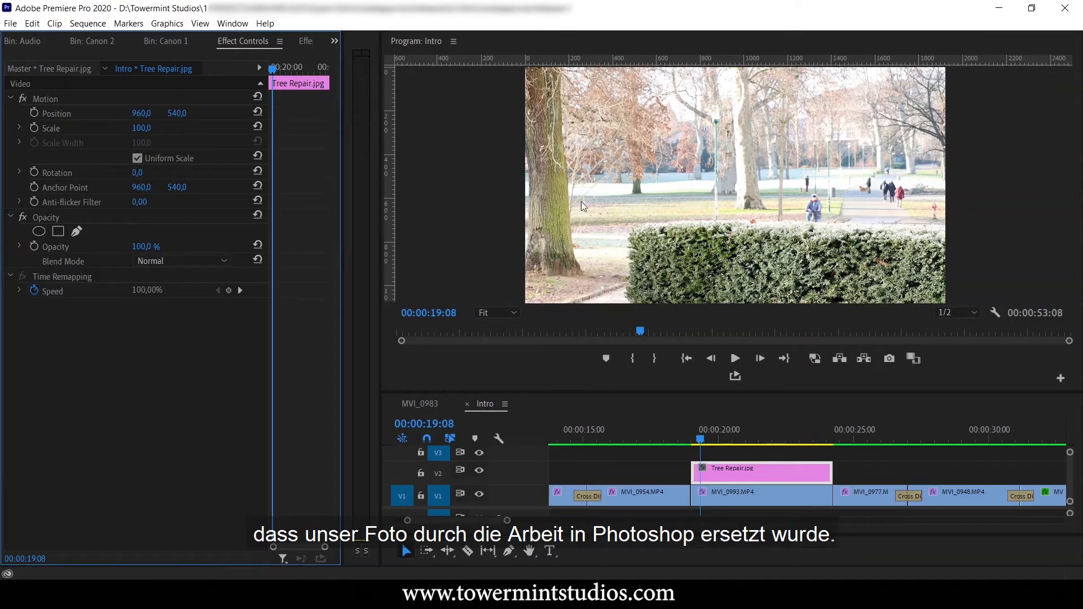
click(76, 232)
click(536, 172)
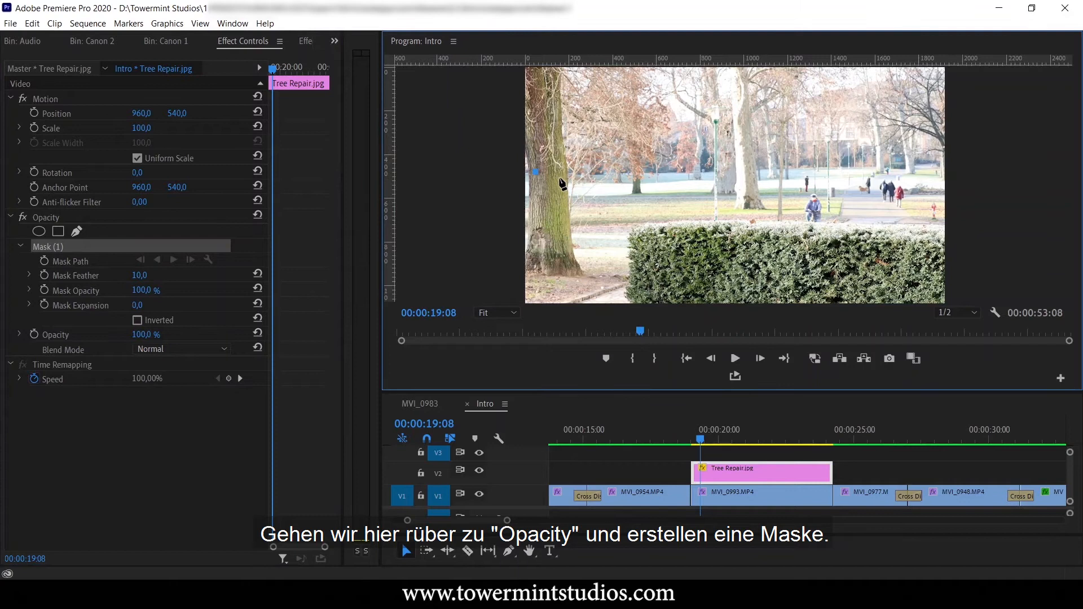
click(559, 179)
click(565, 205)
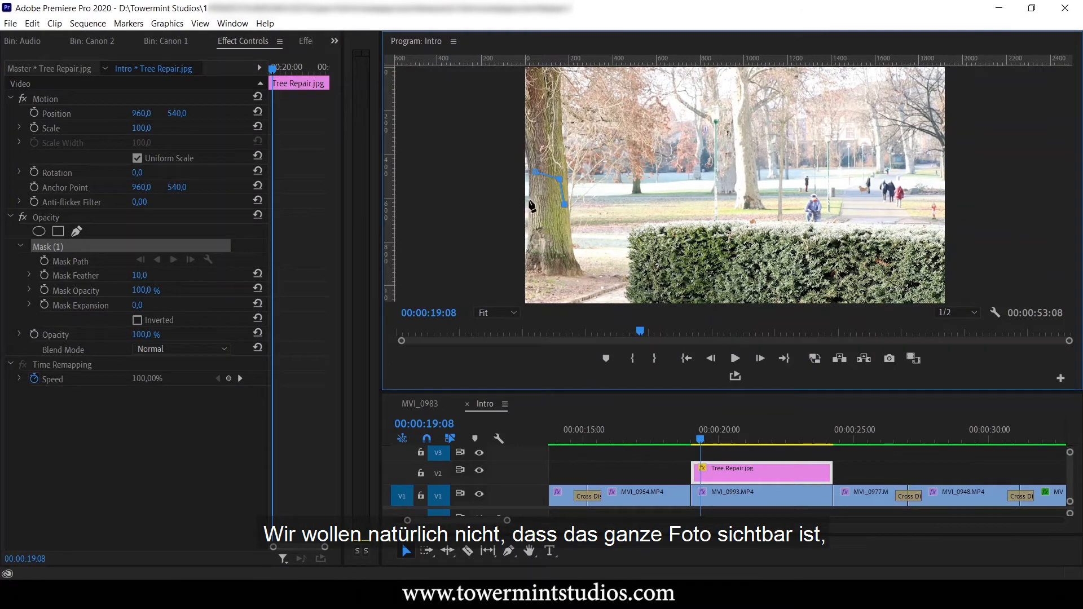
click(532, 202)
click(535, 173)
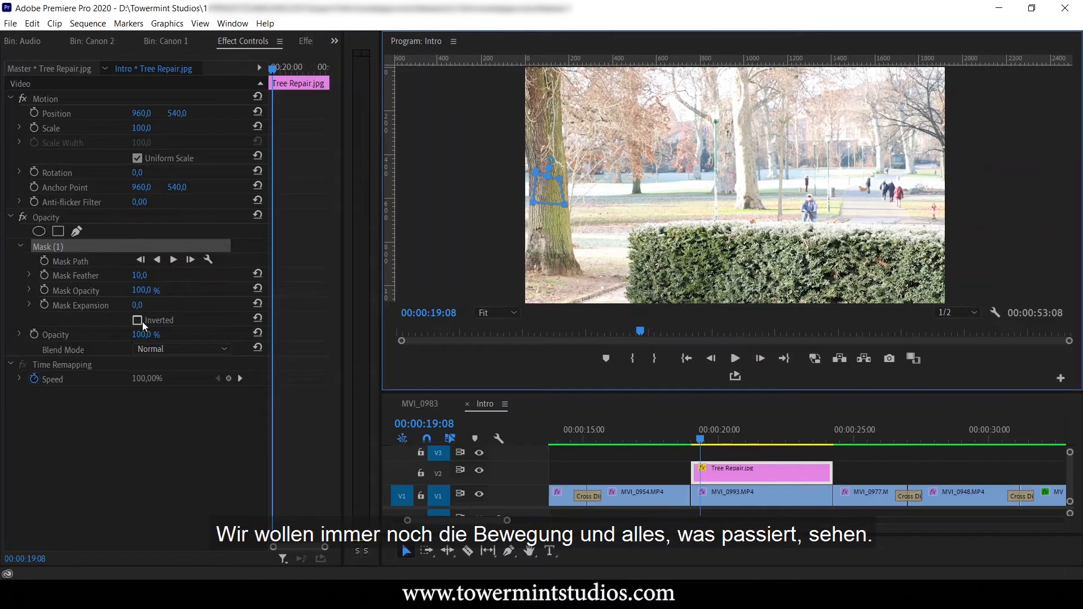
Play the masked clip, and extend the mask's two corners nearest the branches out to the foreground trunk's edge.
click(734, 360)
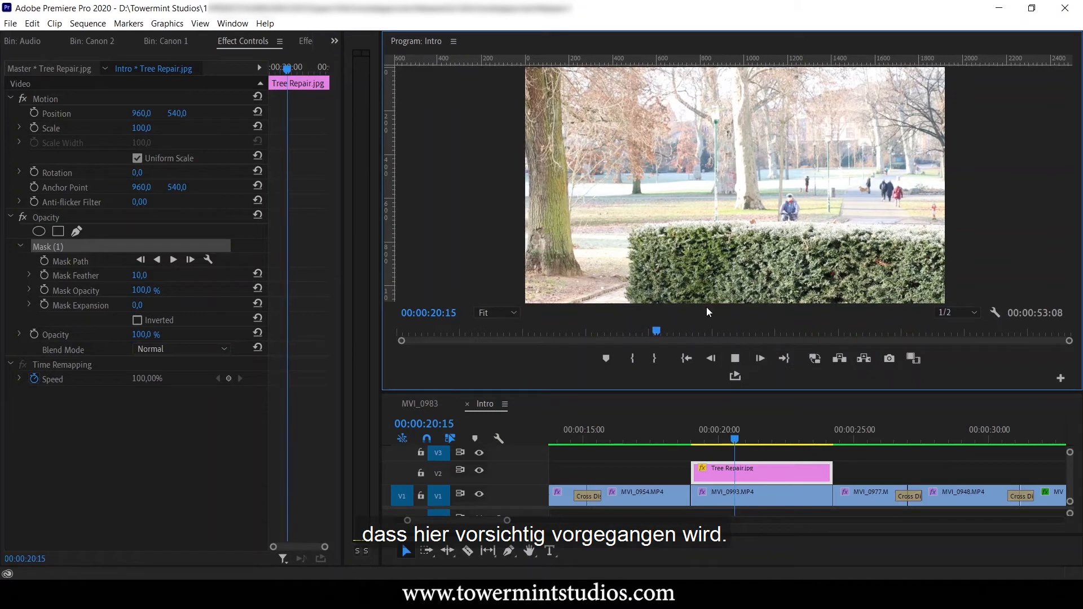
click(497, 312)
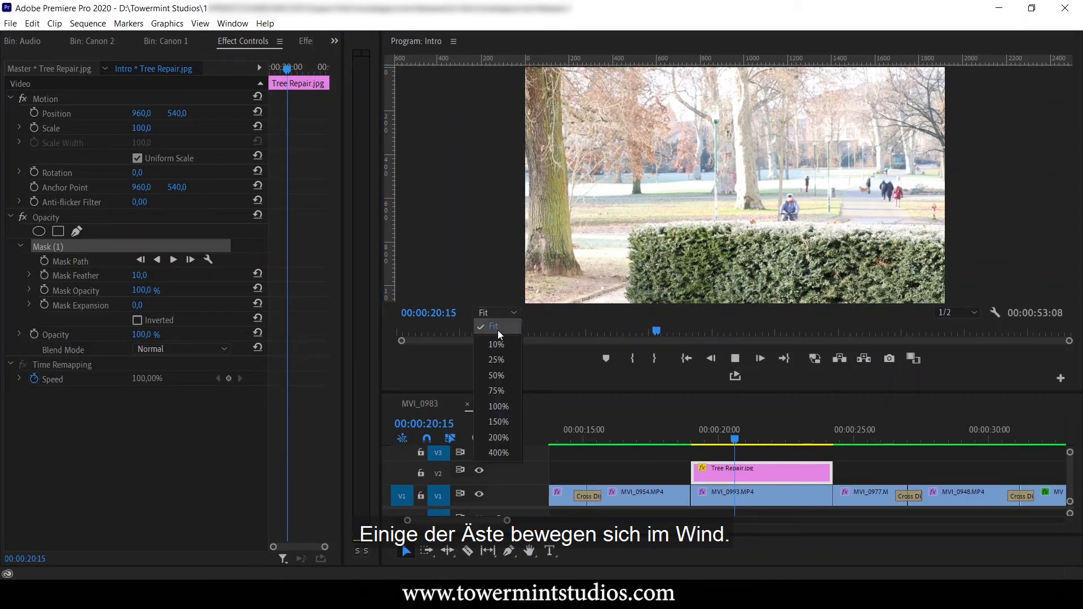
click(504, 423)
scroll(604, 295, up, 5)
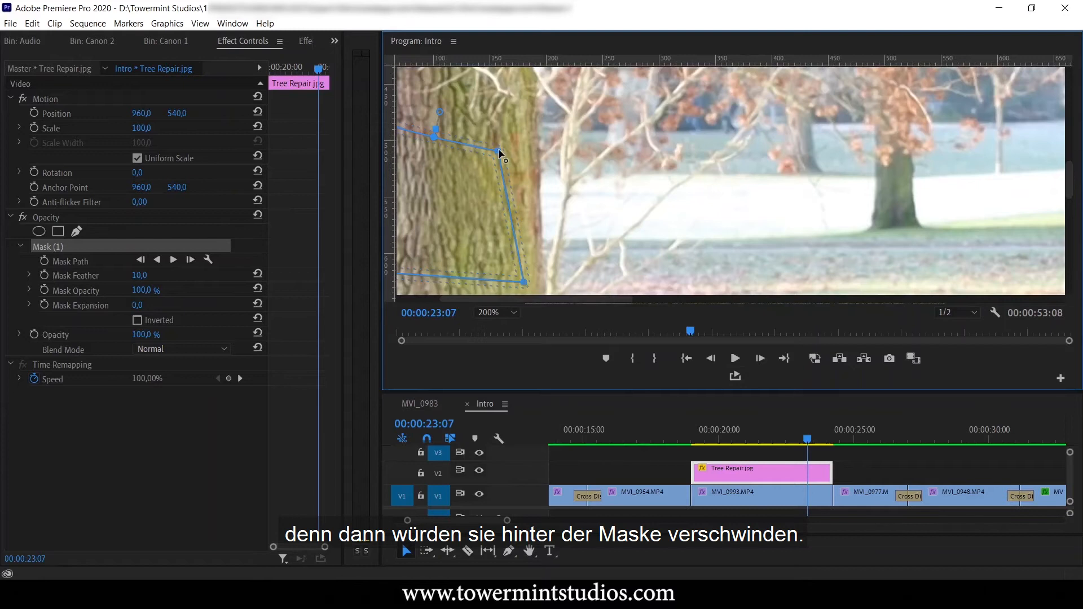
drag(500, 151, 535, 146)
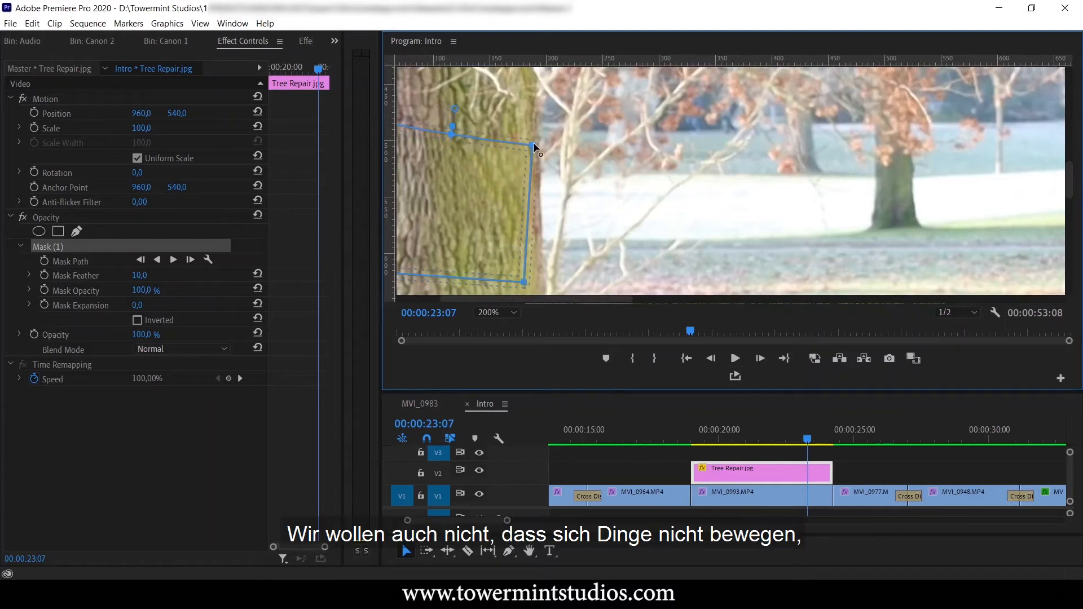
drag(524, 282, 532, 279)
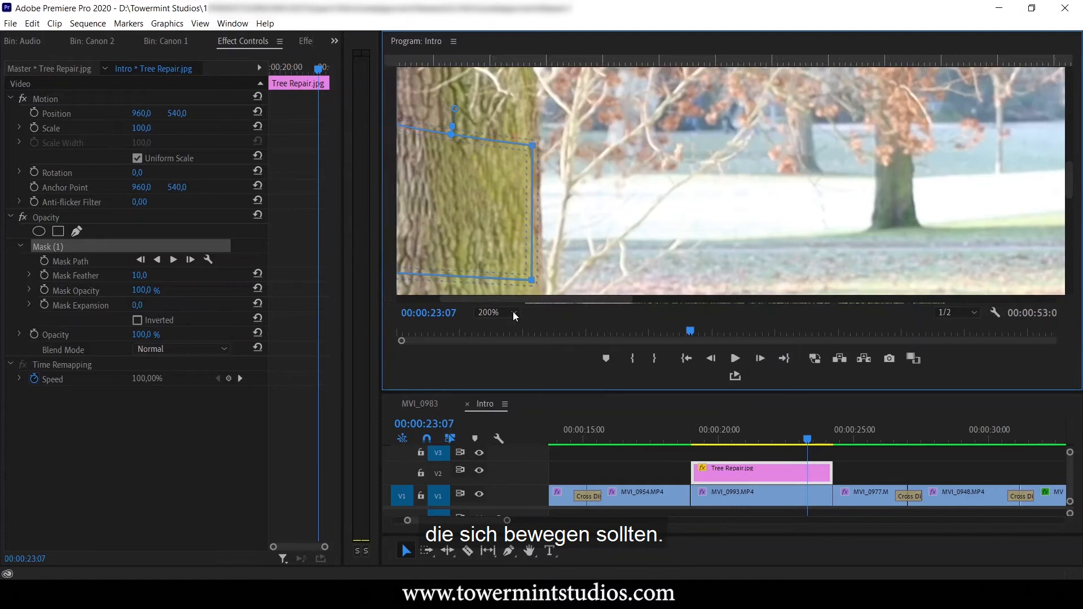
click(496, 312)
click(492, 323)
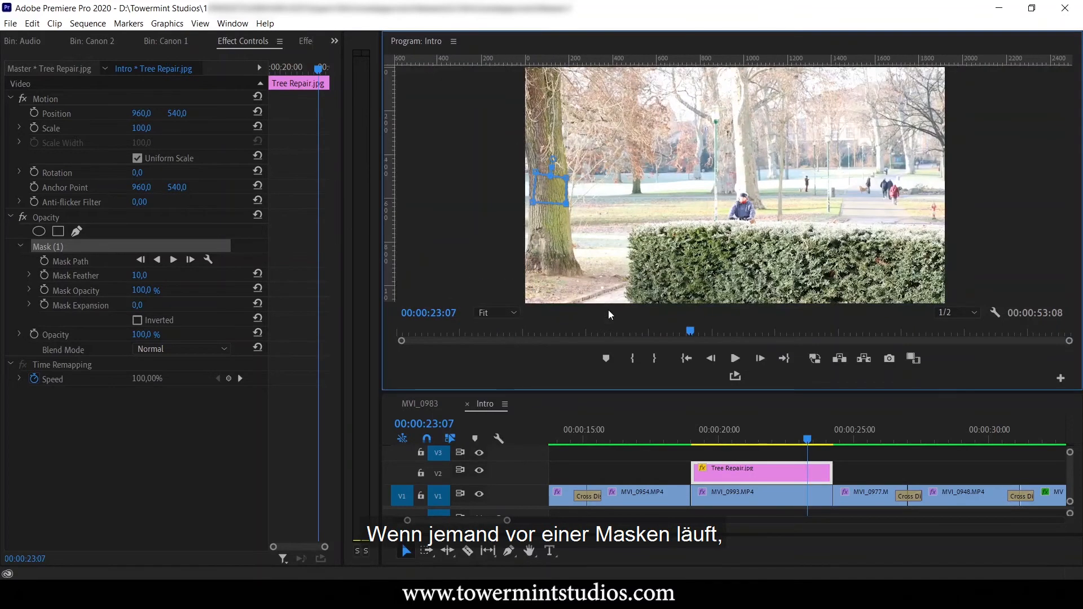
Start a second opacity mask on Tree Repair.jpg, running its upper edge across the grey and pale background trunks beside the hanging branches.
click(77, 232)
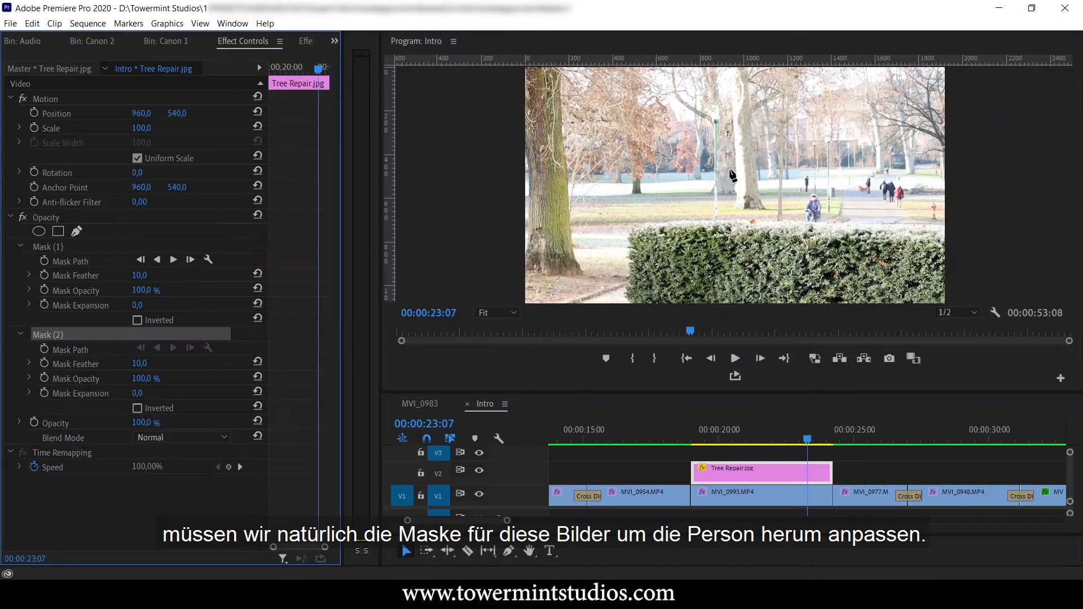
click(492, 313)
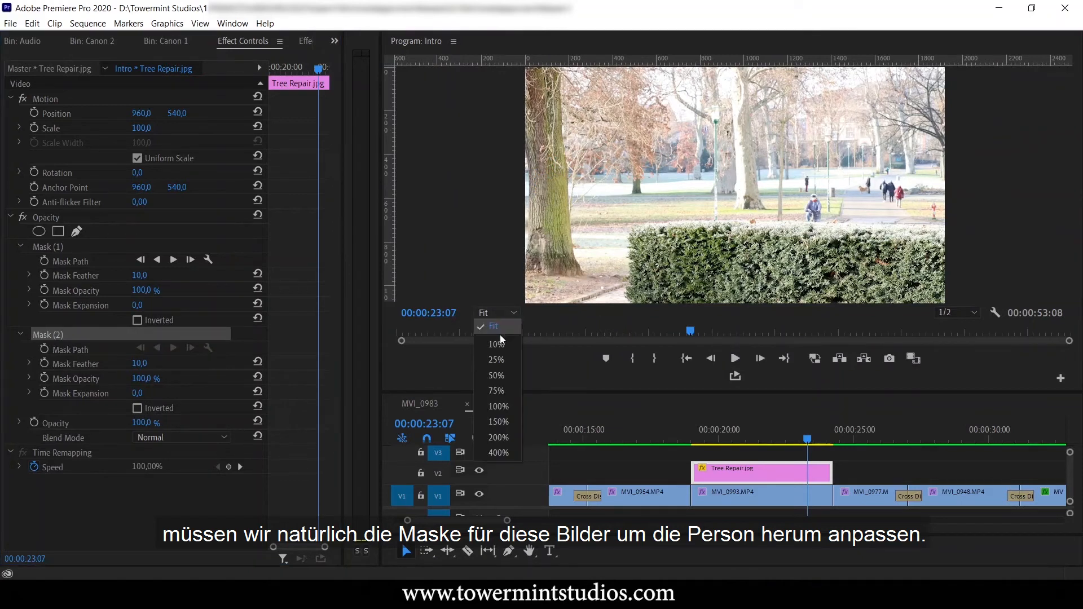
click(497, 438)
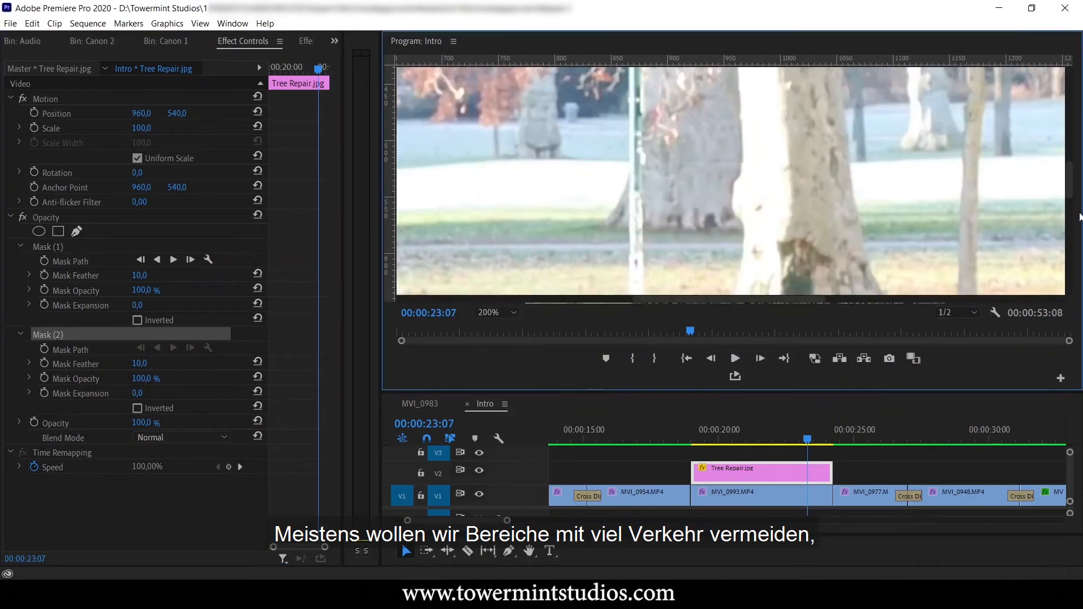
drag(1073, 202, 1071, 186)
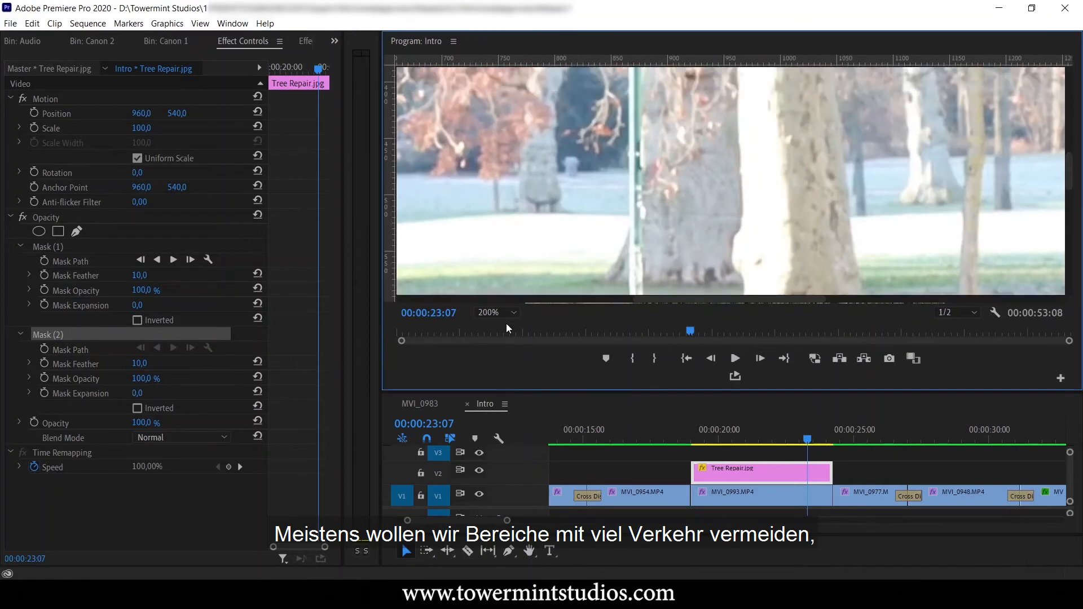
click(497, 313)
click(499, 452)
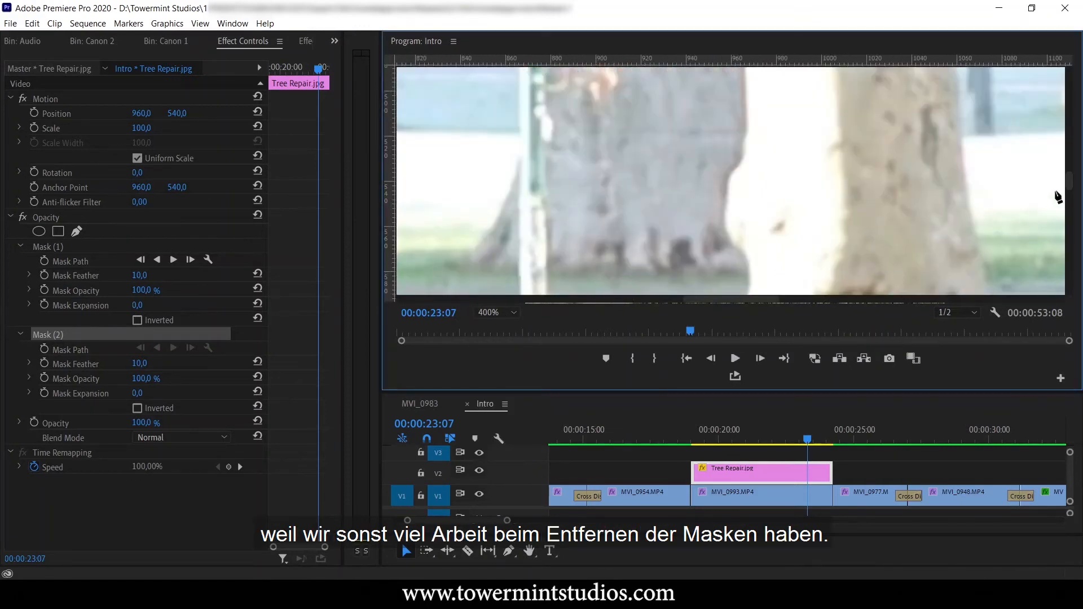
drag(1074, 189, 1070, 169)
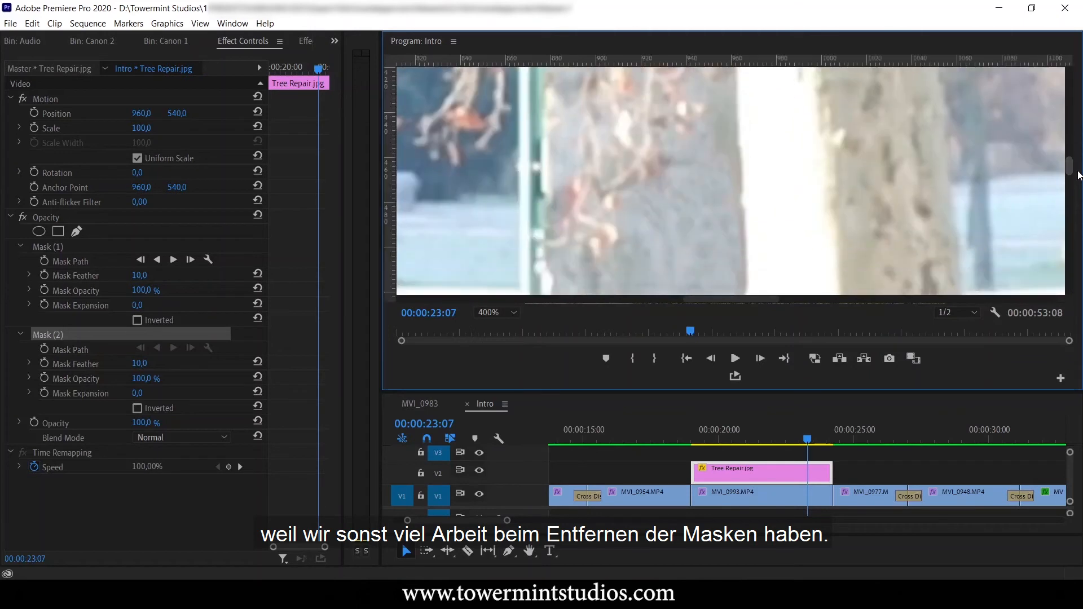
click(634, 208)
click(697, 167)
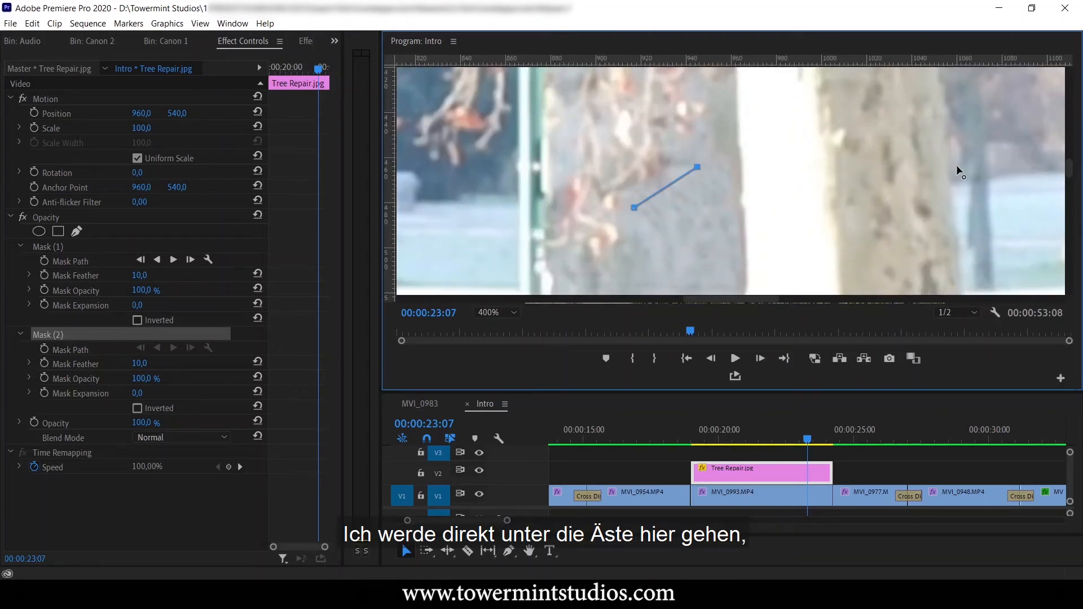
drag(1072, 174, 1071, 190)
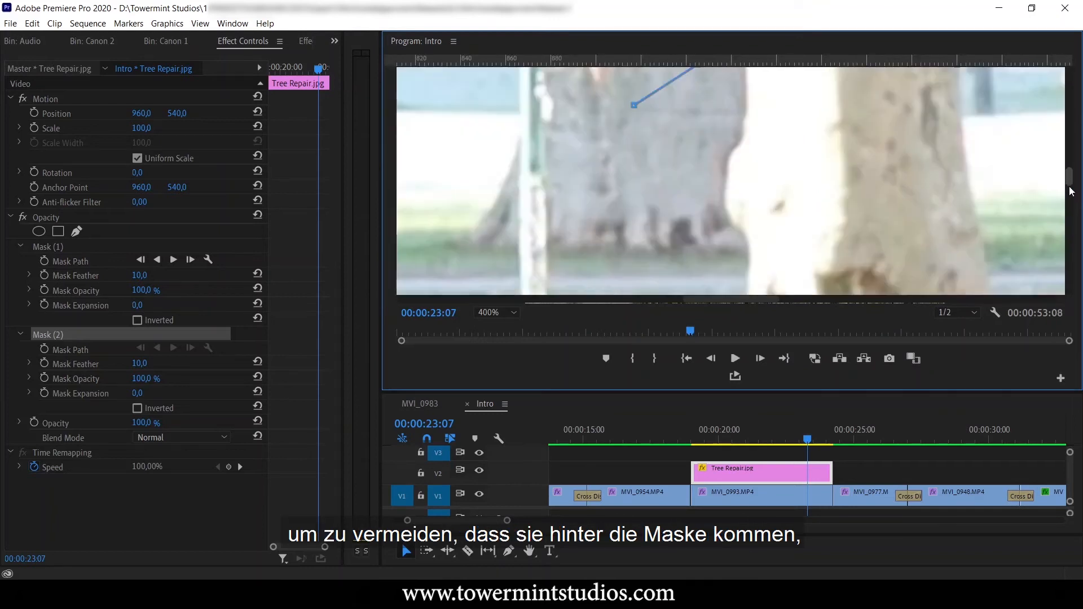
Continue the second mask down the pale trunk and across the grey trunk's lower part, closing it just beneath the hanging branches.
click(968, 207)
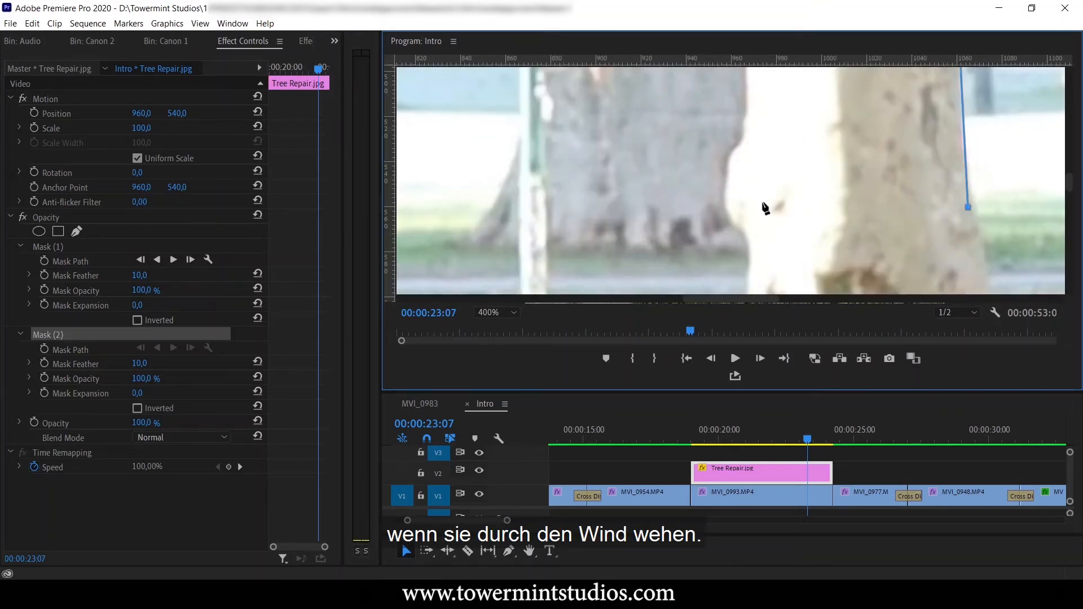
click(558, 153)
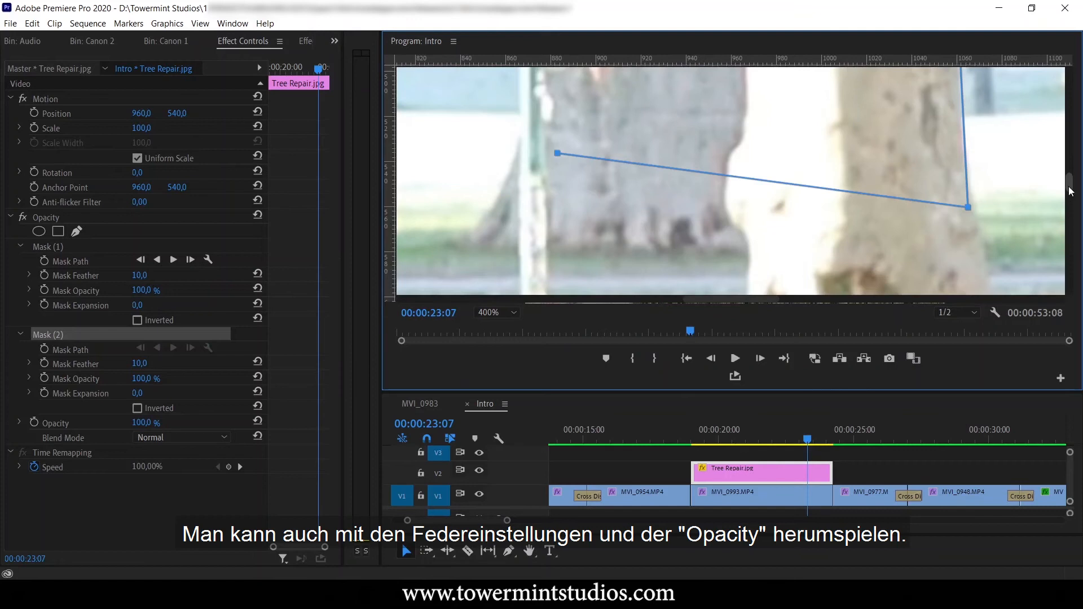
scroll(1071, 181, up, 3)
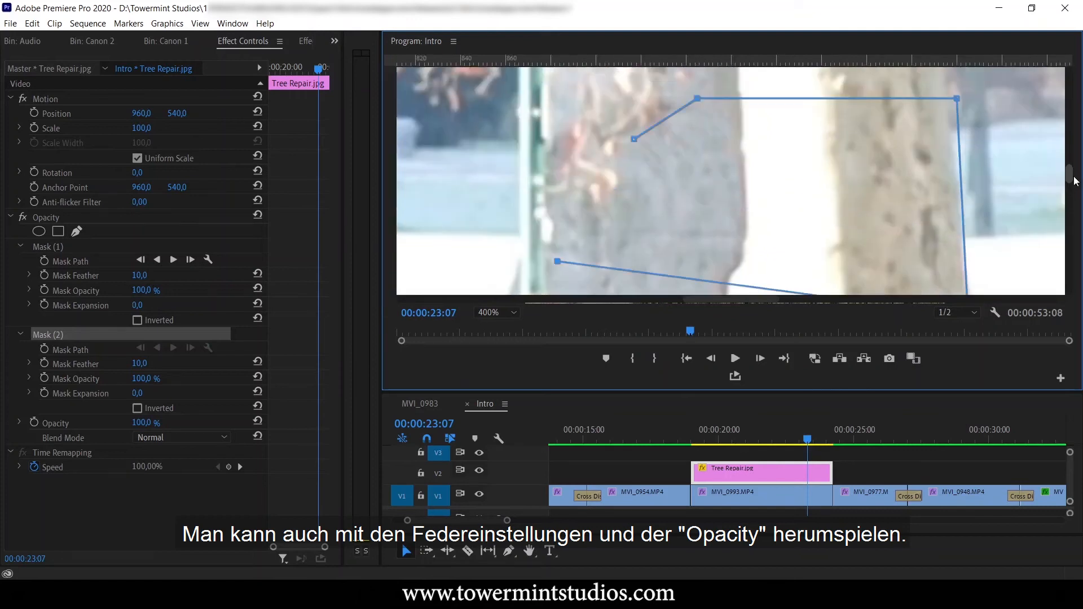
click(592, 242)
click(630, 216)
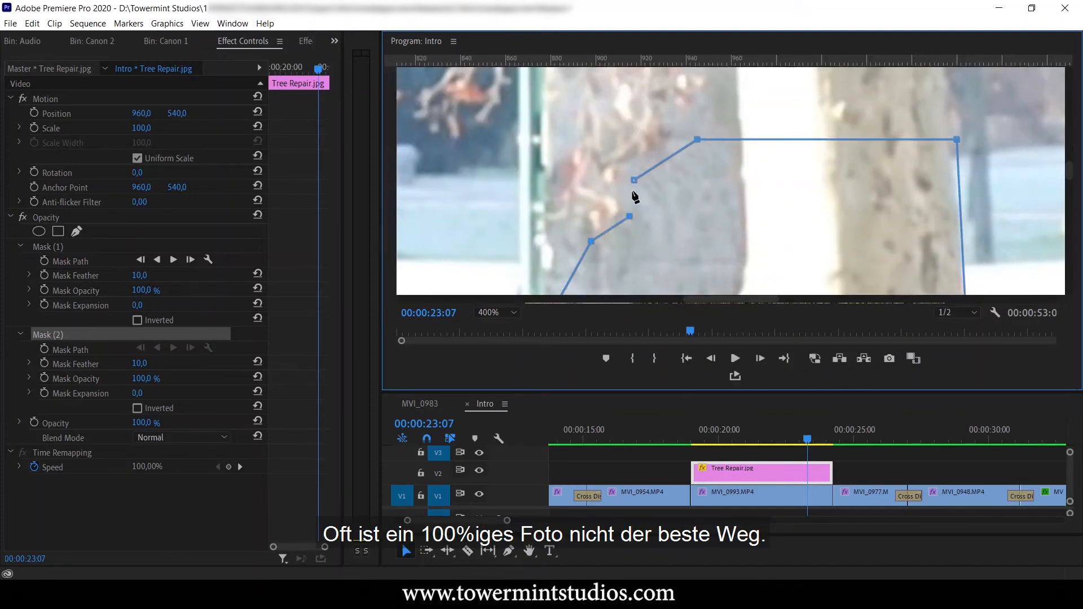
click(634, 181)
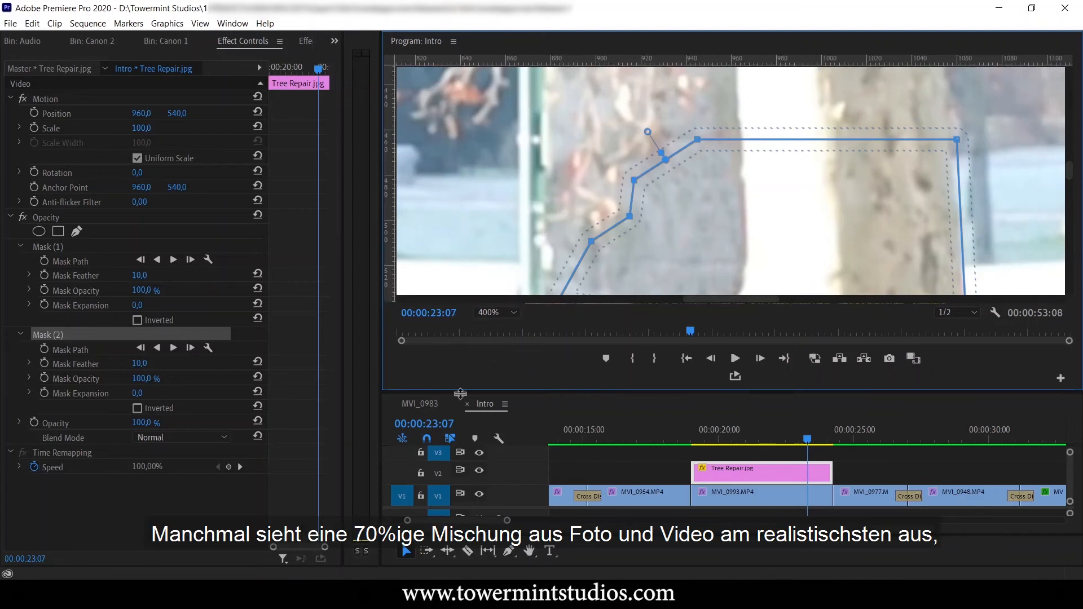
click(497, 310)
click(506, 327)
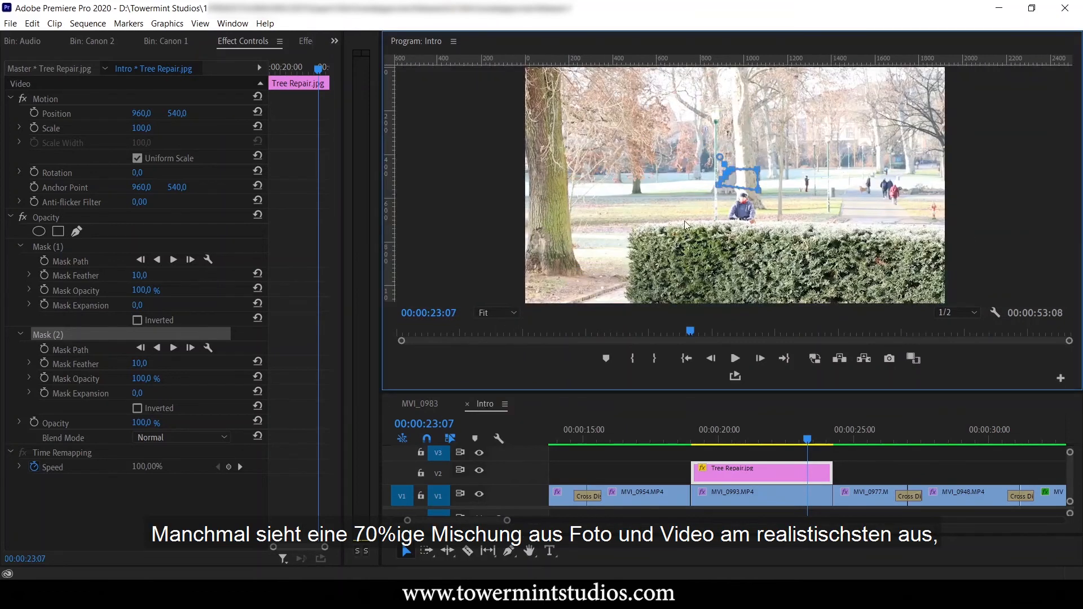
Hide the mask outline and play the sequence from 00:00:18:22 to check the graffiti removal on both trees.
click(125, 218)
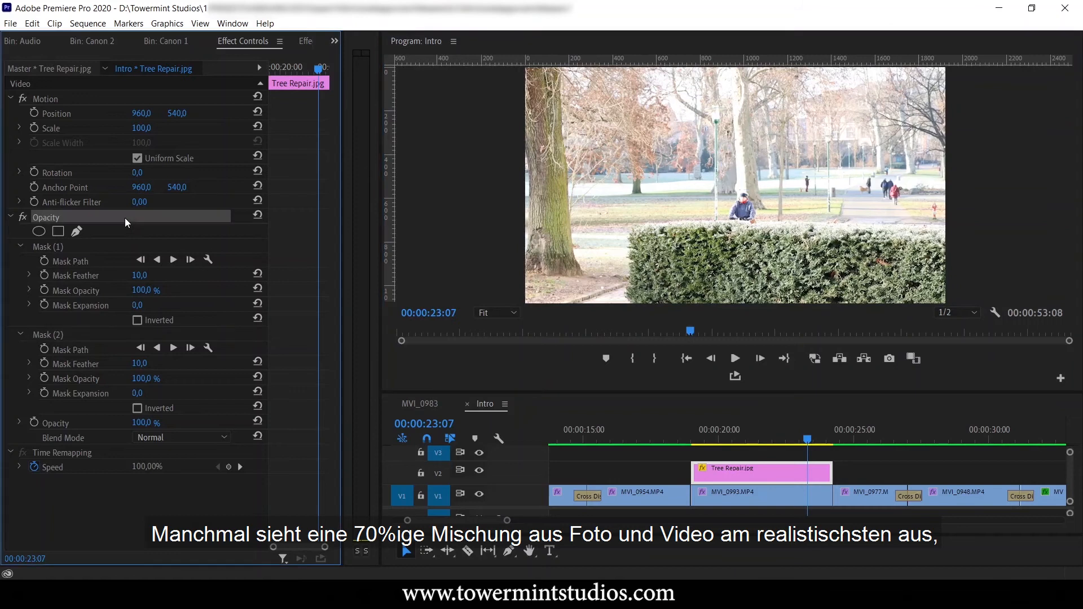
drag(813, 438, 689, 456)
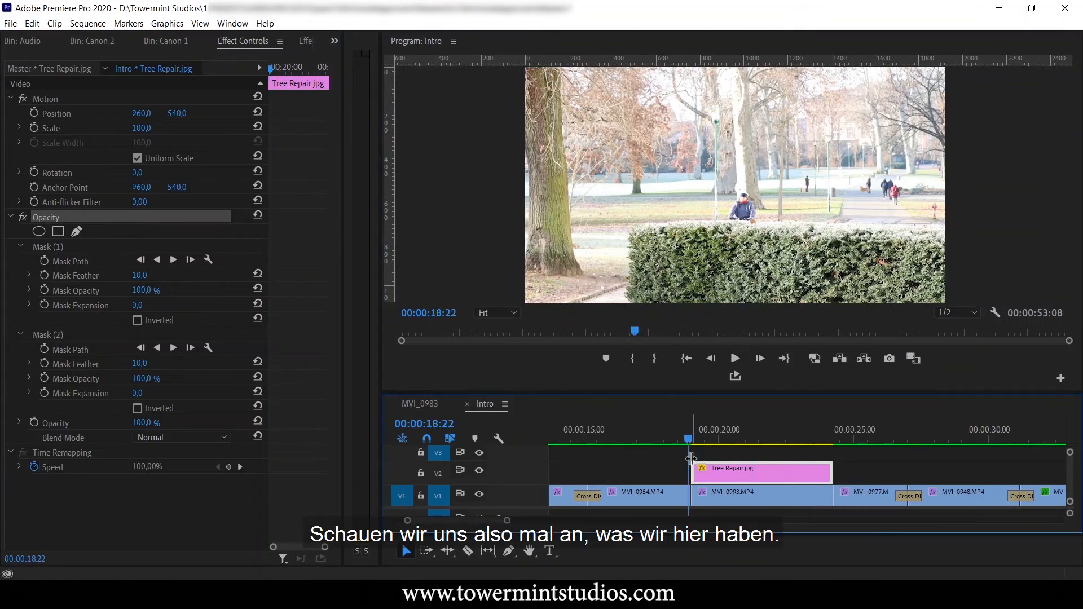
click(736, 365)
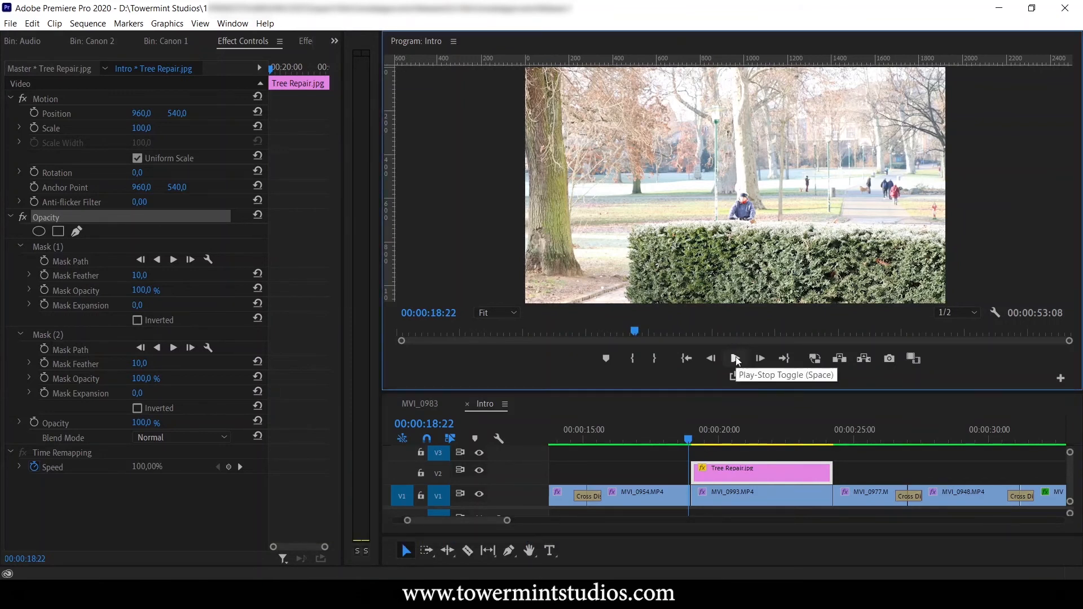
click(735, 357)
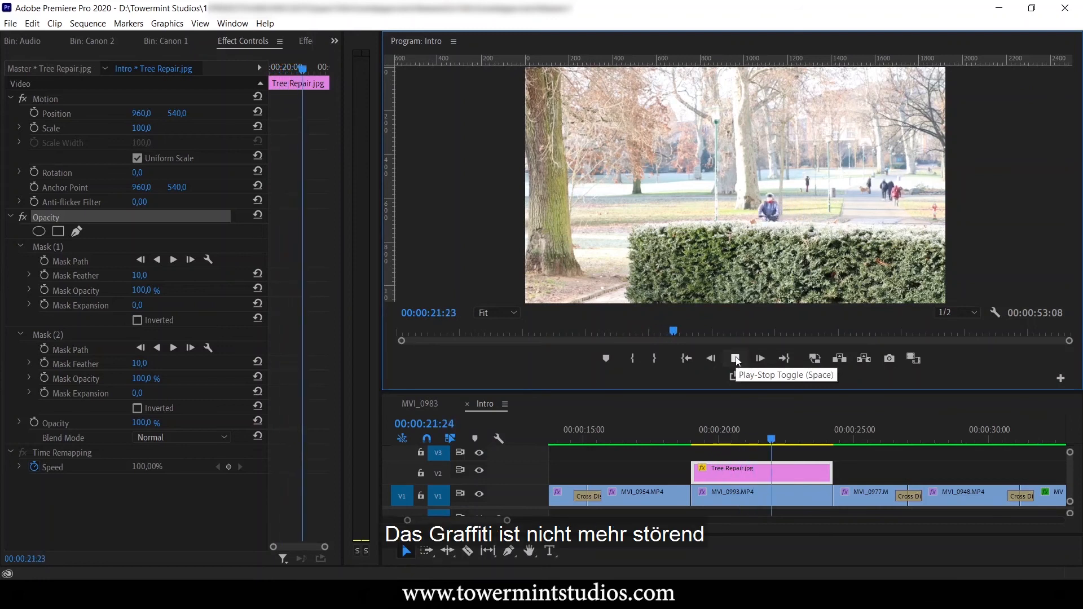
Stop playback and nest Tree Repair.jpg together with the MVI_0993.MP4 clip beneath it into a sequence named Tree Repair.
click(736, 357)
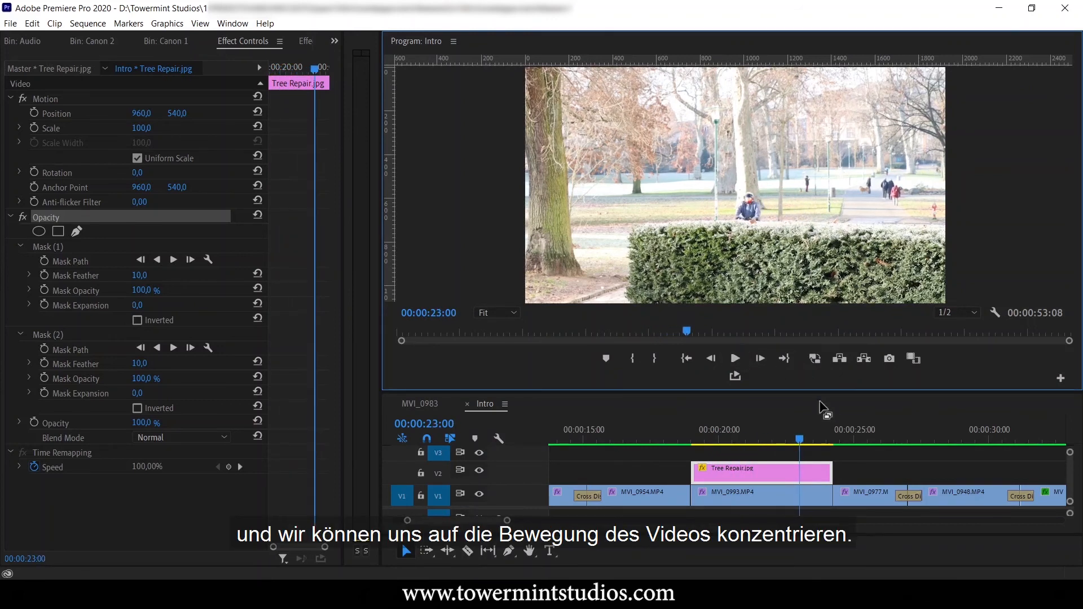
drag(801, 441, 769, 502)
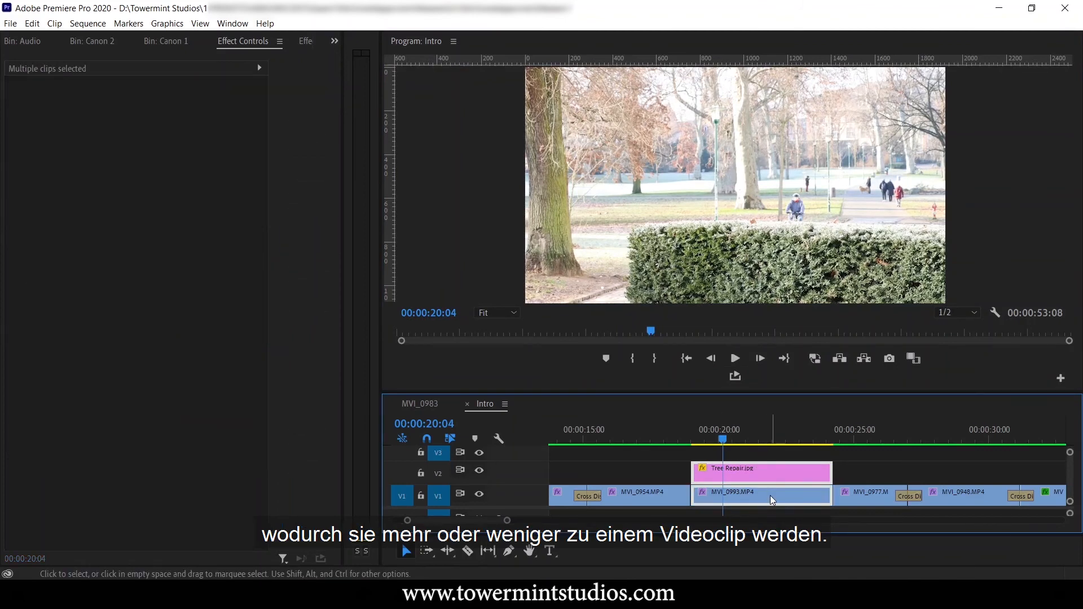
right_click(773, 493)
click(813, 296)
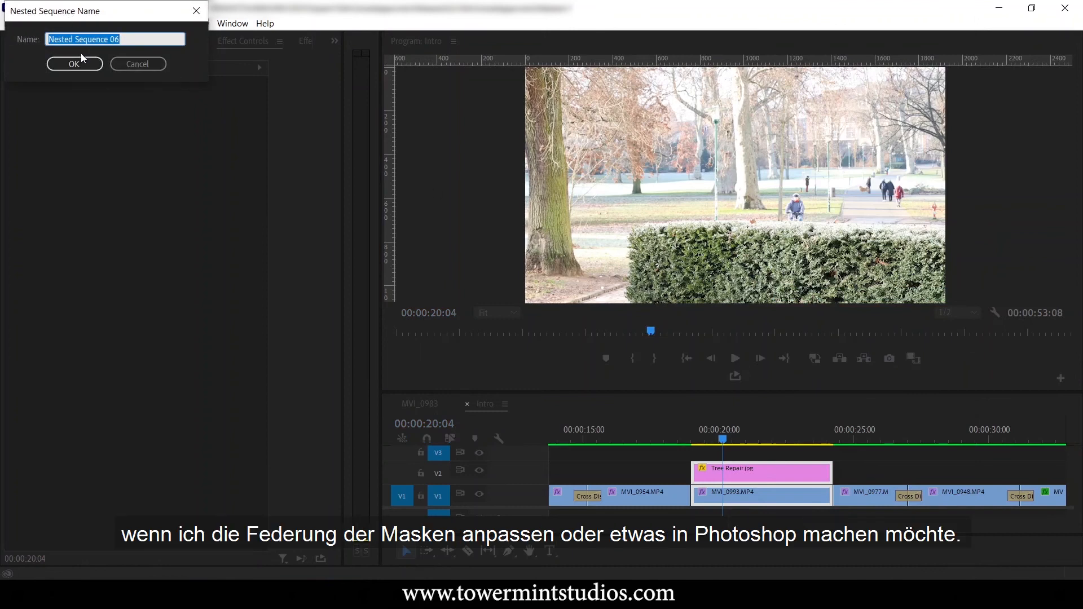
text(Tree Re)
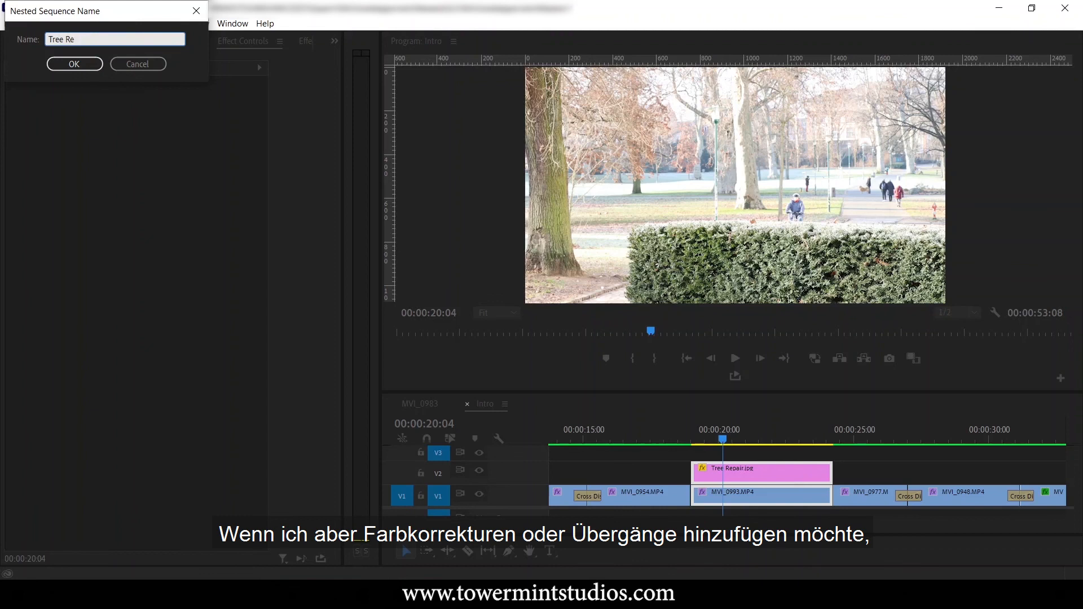
text(pair)
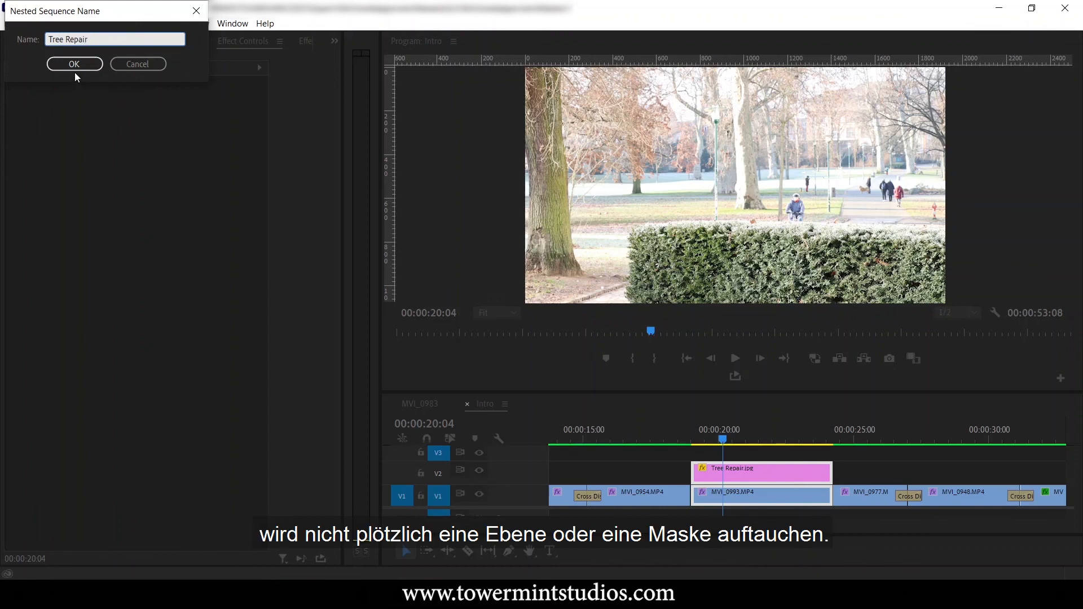
click(83, 60)
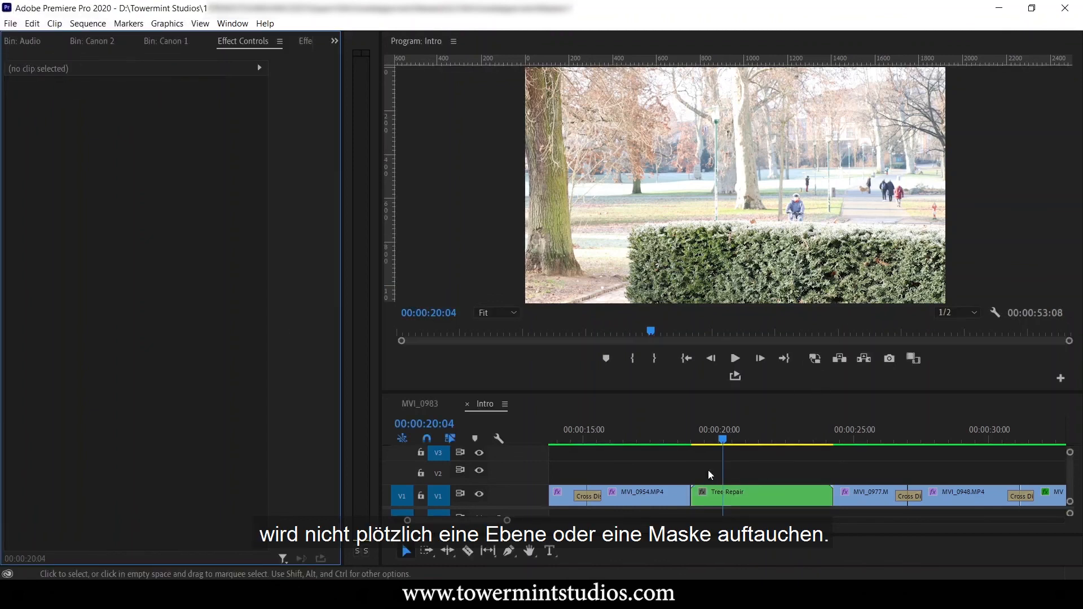
Add Cross Dissolve transitions to both ends of the Tree Repair nest and play the sequence from 00:00:18:12.
click(305, 41)
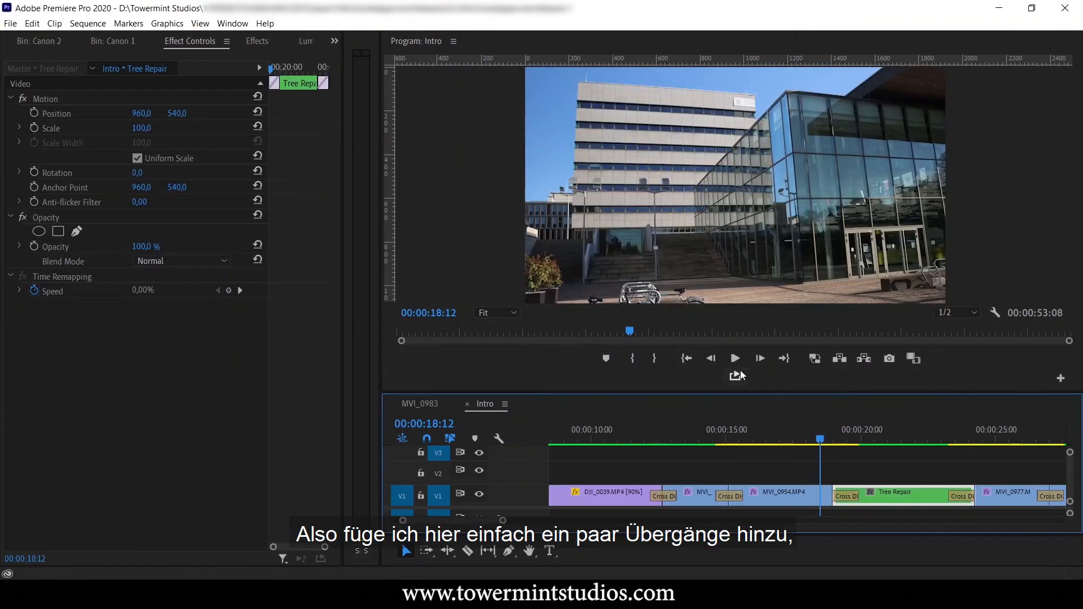
click(739, 362)
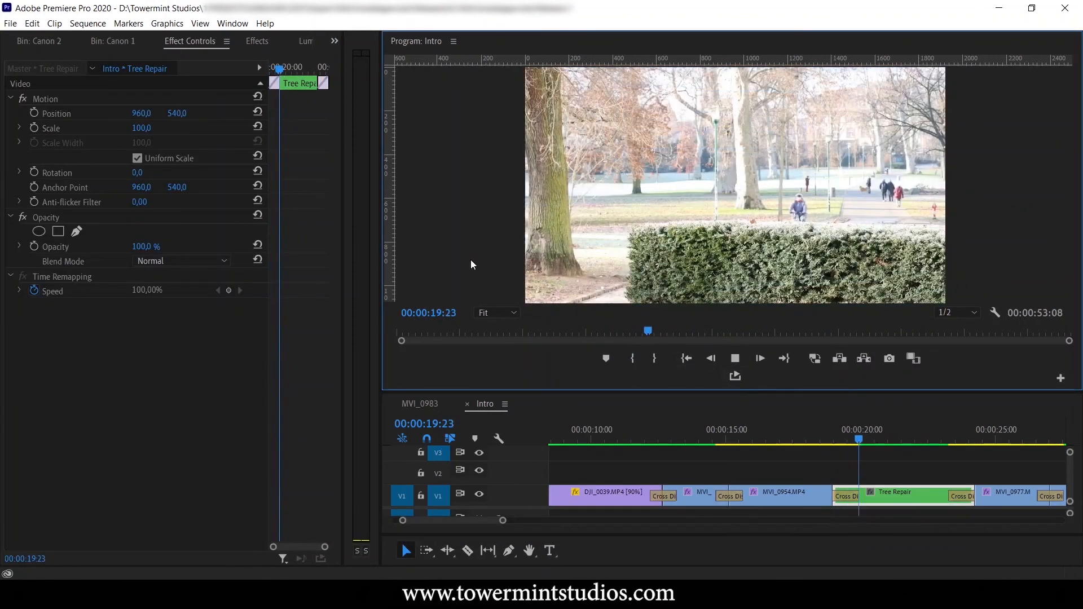